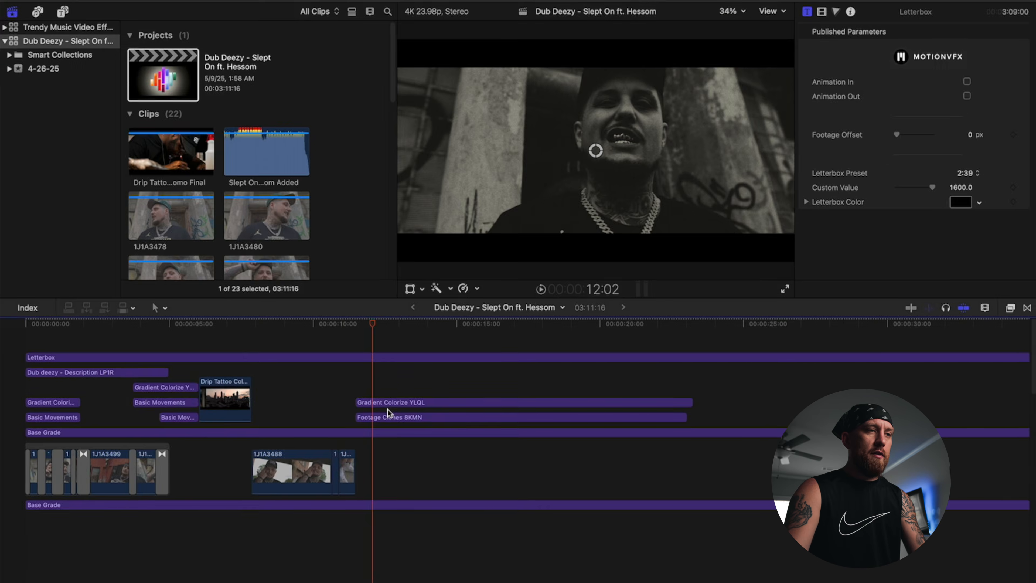
Step: Select the Gradient Colorize YLQL effect clip on the music video timeline
{"action": "left_click", "coordinate": [389, 404]}
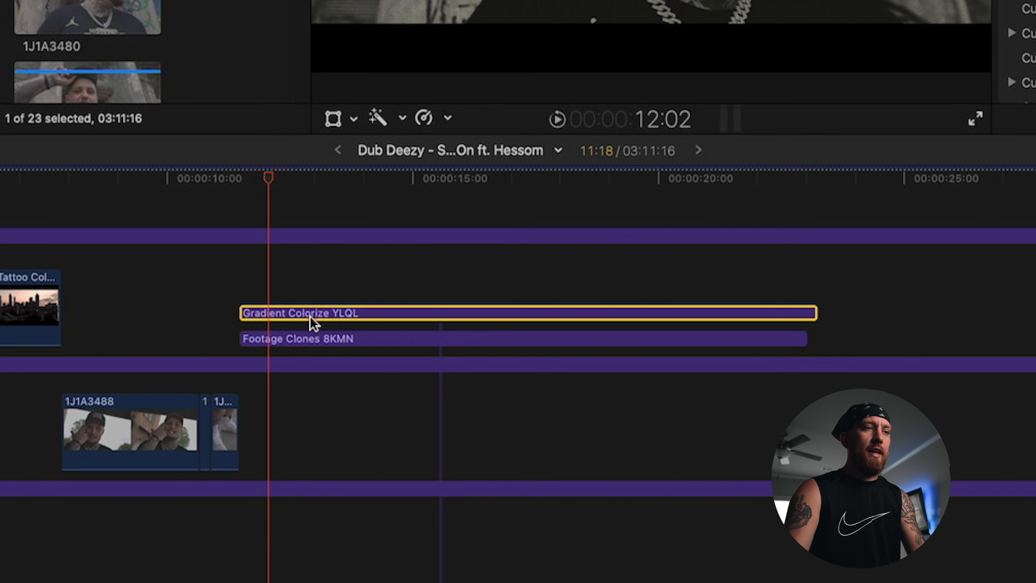
Step: Deselect the clip and show the Installed Titles library
{"action": "left_click", "coordinate": [292, 230]}
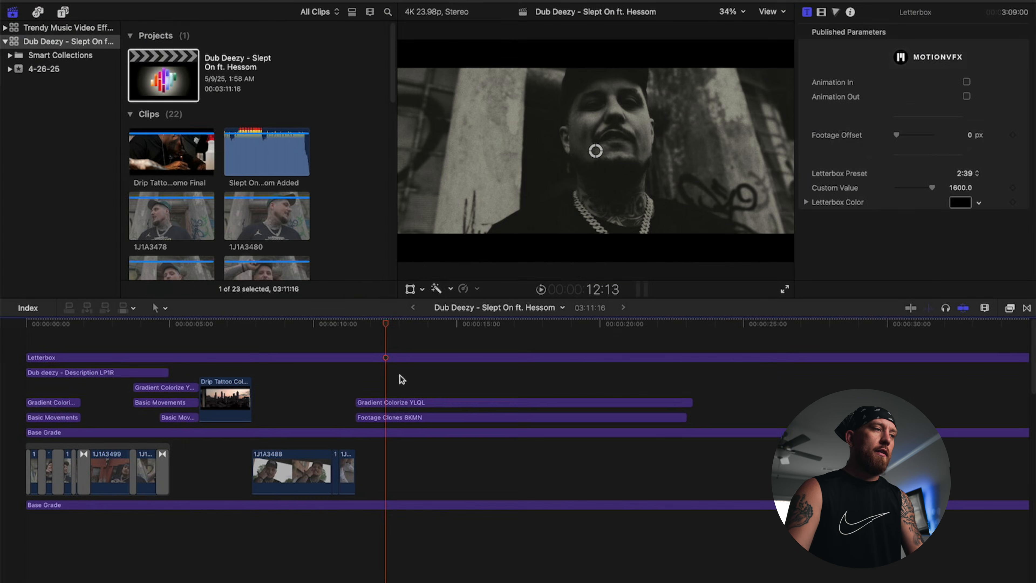
{"action": "left_click", "coordinate": [63, 13]}
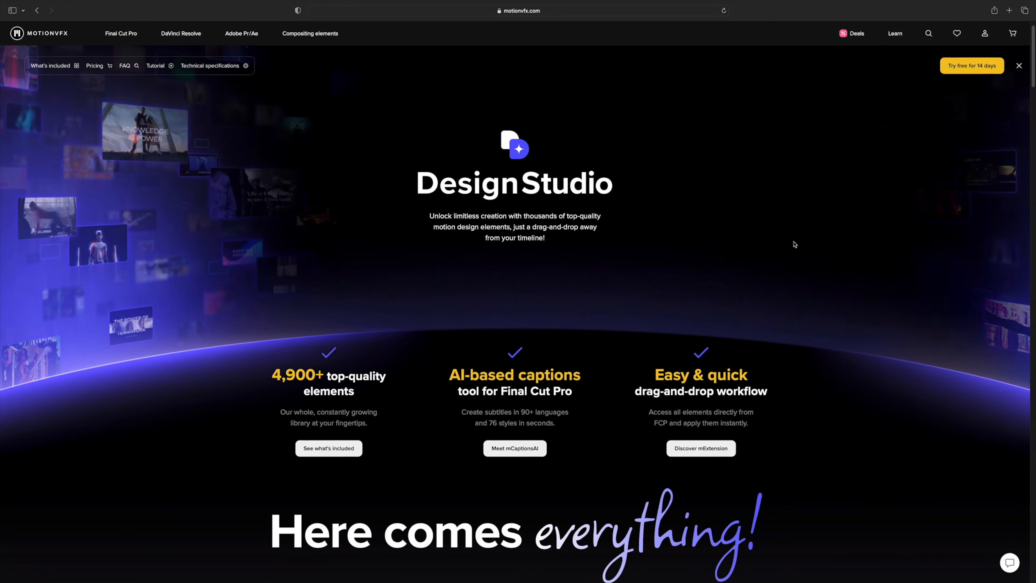
Step: On the MotionVFX DesignStudio page, open all collections in a new tab filtered to Music Video
{"action": "scroll", "coordinate": [794, 245], "scroll_direction": "down", "scroll_amount": 3}
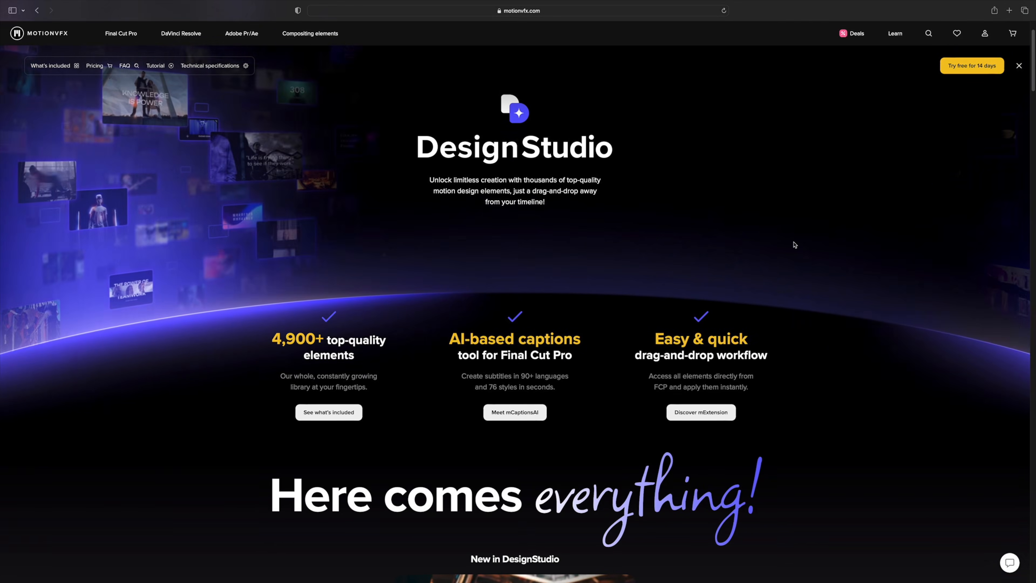
{"action": "scroll", "coordinate": [794, 244], "scroll_direction": "down", "scroll_amount": 10}
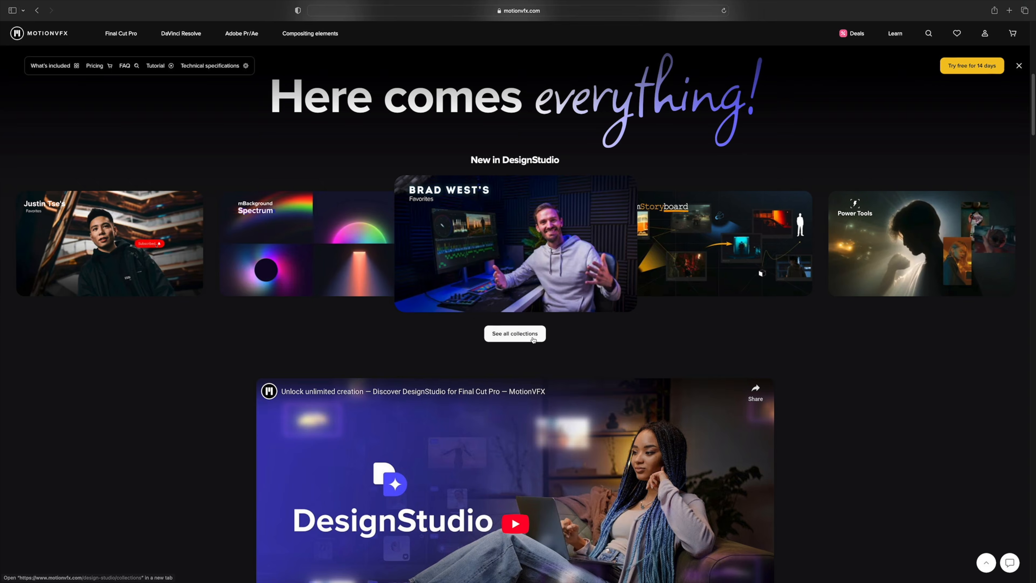
{"action": "left_click", "coordinate": [533, 340], "text": "super"}
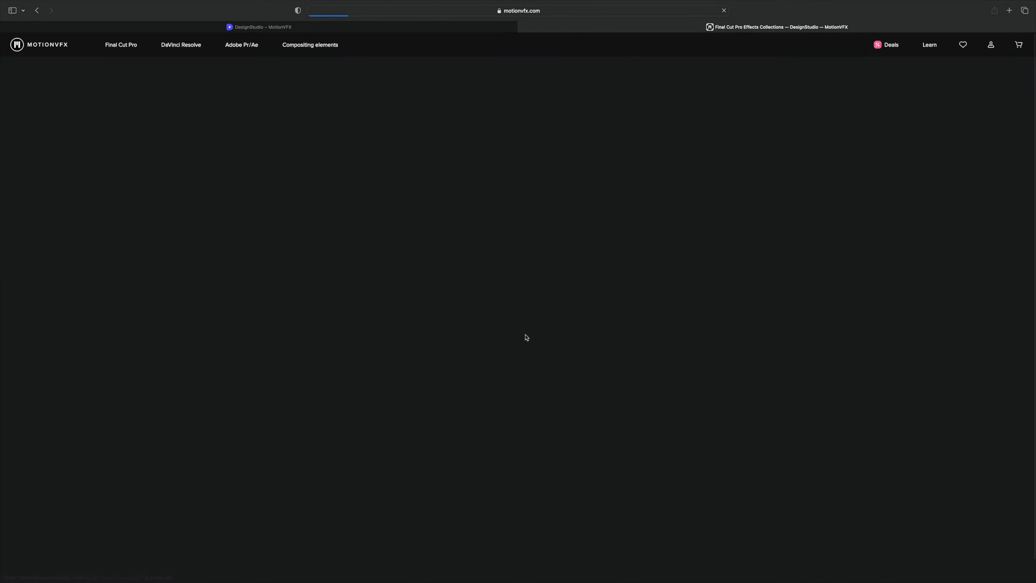
{"action": "scroll", "coordinate": [685, 380], "scroll_direction": "down", "scroll_amount": 1}
{"action": "scroll", "coordinate": [685, 380], "scroll_direction": "down", "scroll_amount": 2}
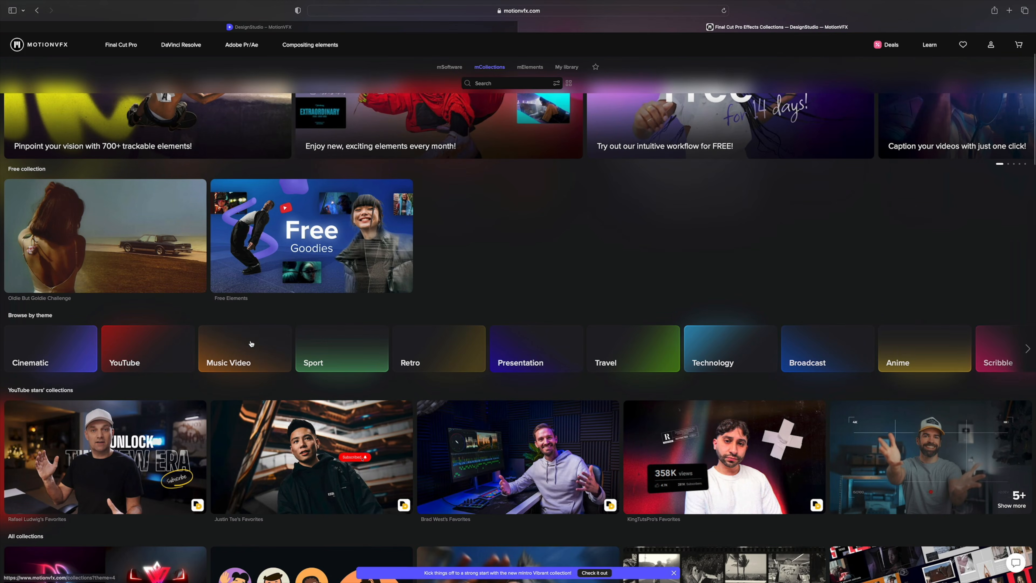
{"action": "left_click", "coordinate": [244, 350]}
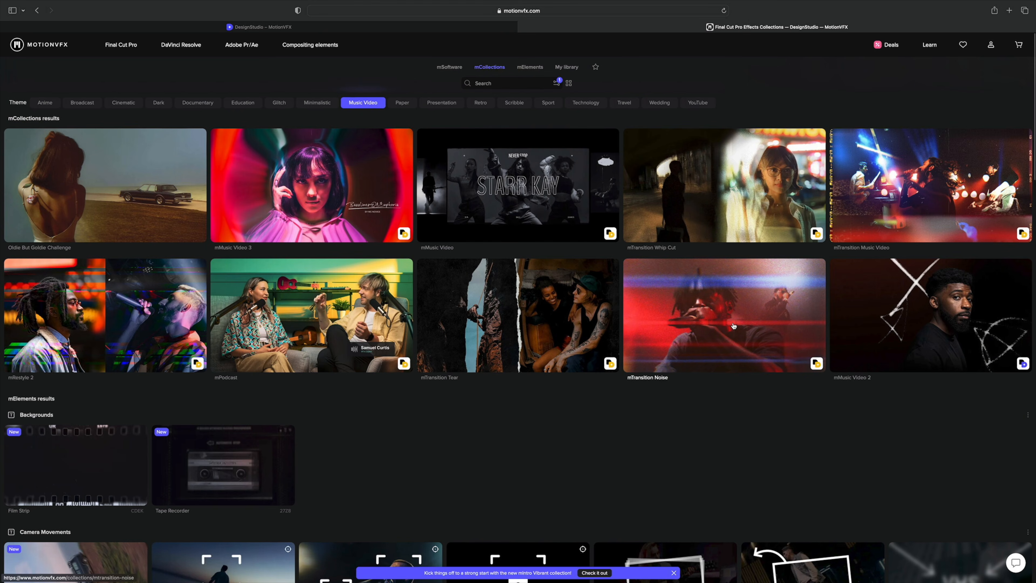
{"action": "scroll", "coordinate": [734, 325], "scroll_direction": "down", "scroll_amount": 5}
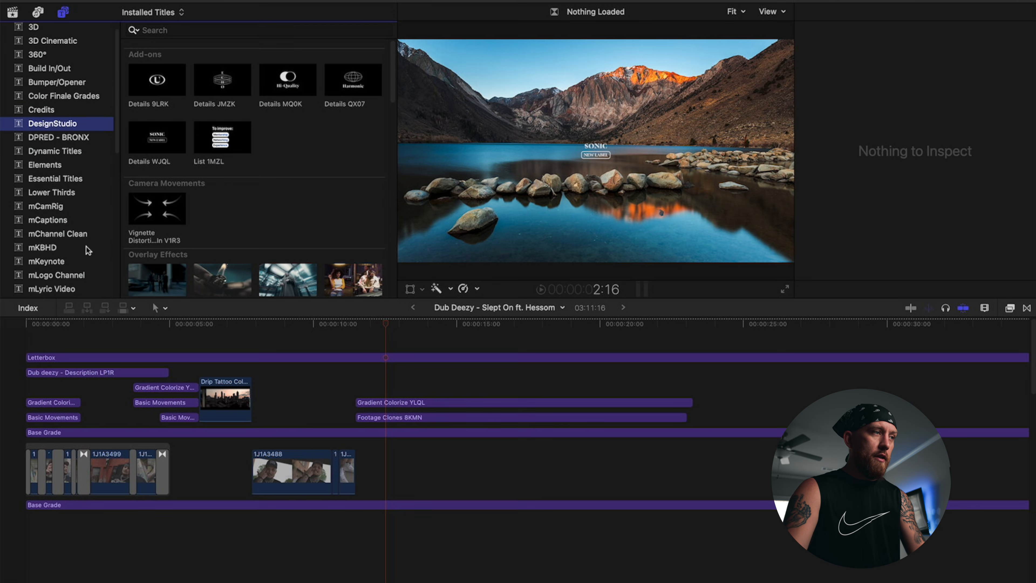
Step: Browse the mMusic Video, mMusic Video 2 and DesignStudio title categories
{"action": "scroll", "coordinate": [83, 245], "scroll_direction": "down", "scroll_amount": 2}
{"action": "left_click", "coordinate": [72, 249]}
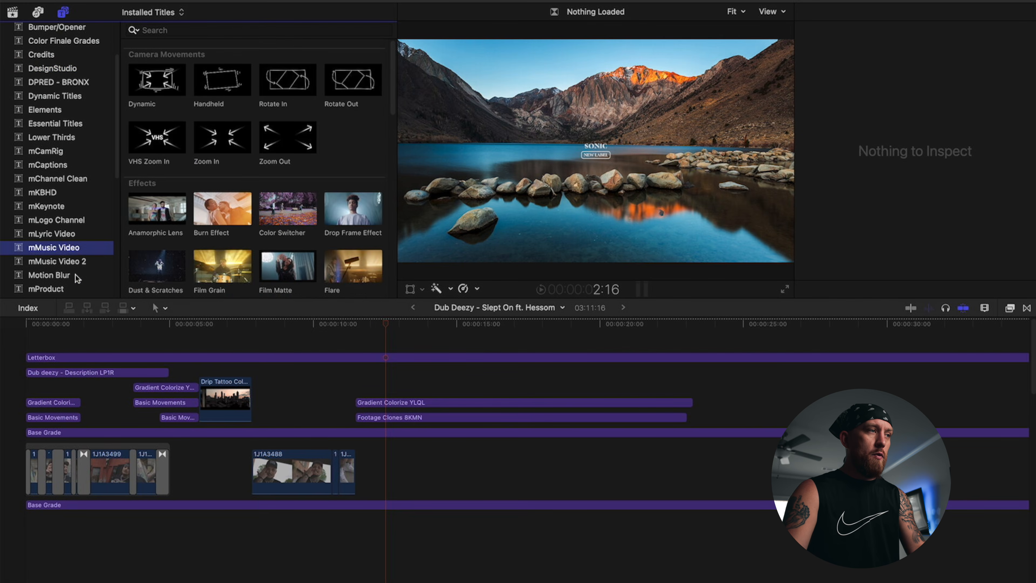
{"action": "left_click", "coordinate": [72, 262]}
{"action": "scroll", "coordinate": [73, 196], "scroll_direction": "up", "scroll_amount": 4}
{"action": "left_click", "coordinate": [81, 137]}
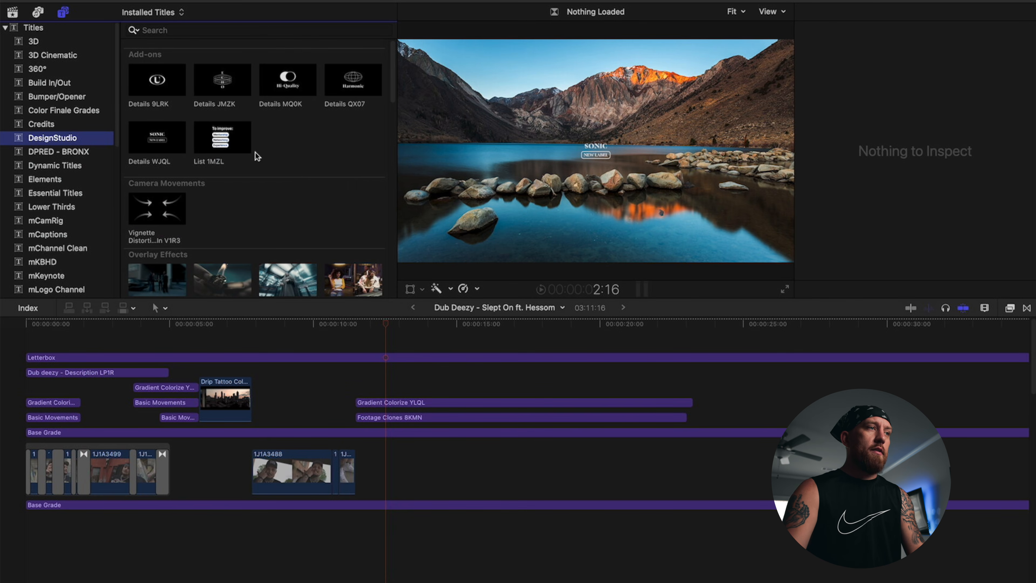
Step: Scroll to the DesignStudio effects and inspect the Gradient Colorize YLQL clip (Dusky Forest gradient)
{"action": "scroll", "coordinate": [257, 156], "scroll_direction": "down", "scroll_amount": 10}
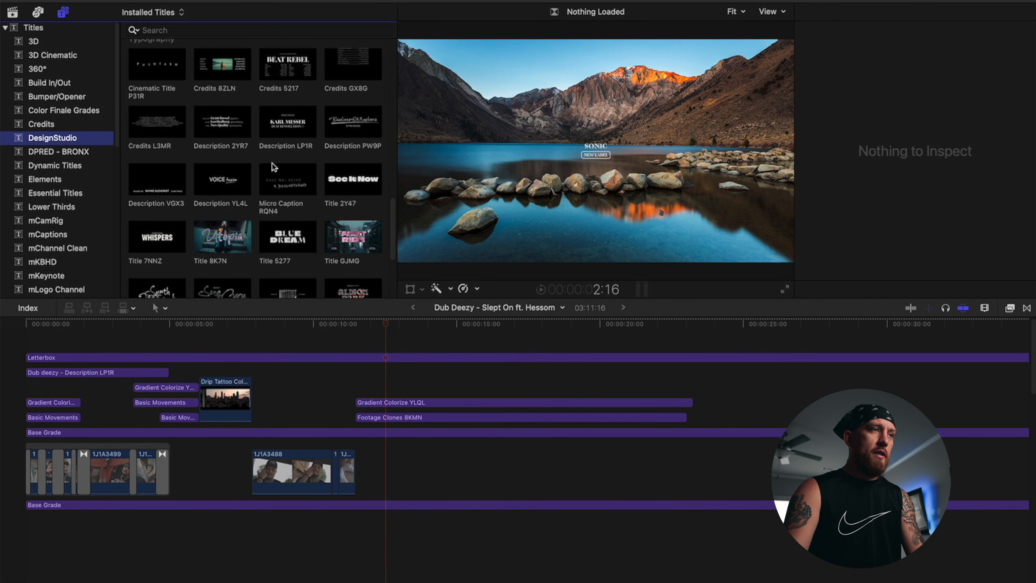
{"action": "scroll", "coordinate": [276, 166], "scroll_direction": "down", "scroll_amount": 2}
{"action": "scroll", "coordinate": [250, 177], "scroll_direction": "up", "scroll_amount": 3}
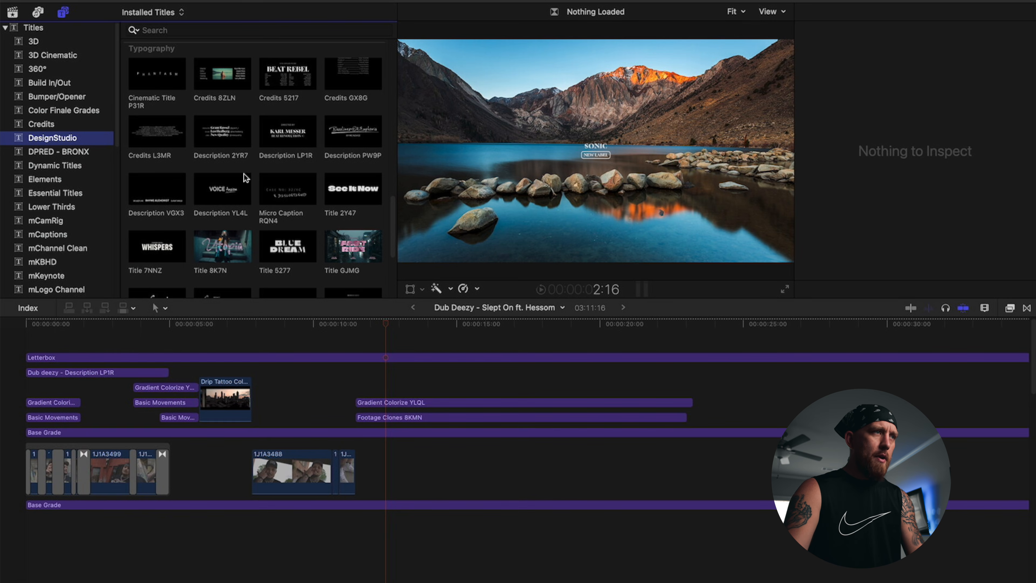
{"action": "scroll", "coordinate": [261, 183], "scroll_direction": "down", "scroll_amount": 3}
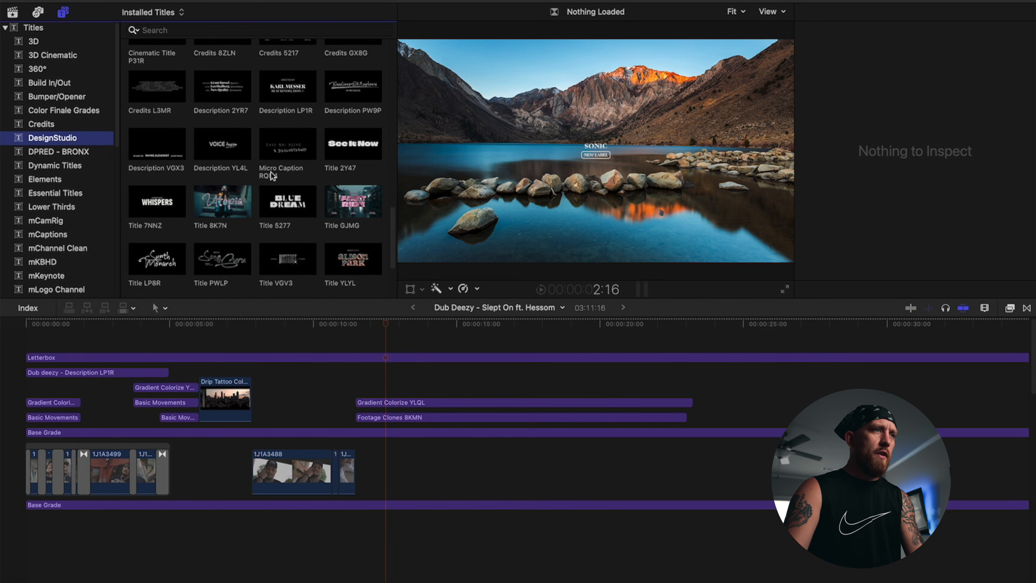
{"action": "scroll", "coordinate": [320, 191], "scroll_direction": "down", "scroll_amount": 6}
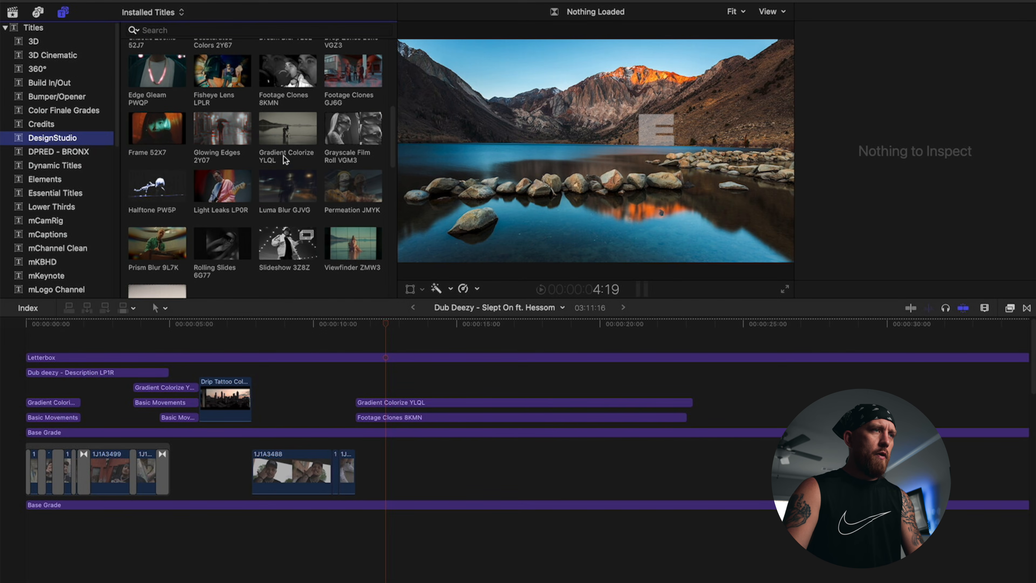
{"action": "left_click", "coordinate": [422, 403]}
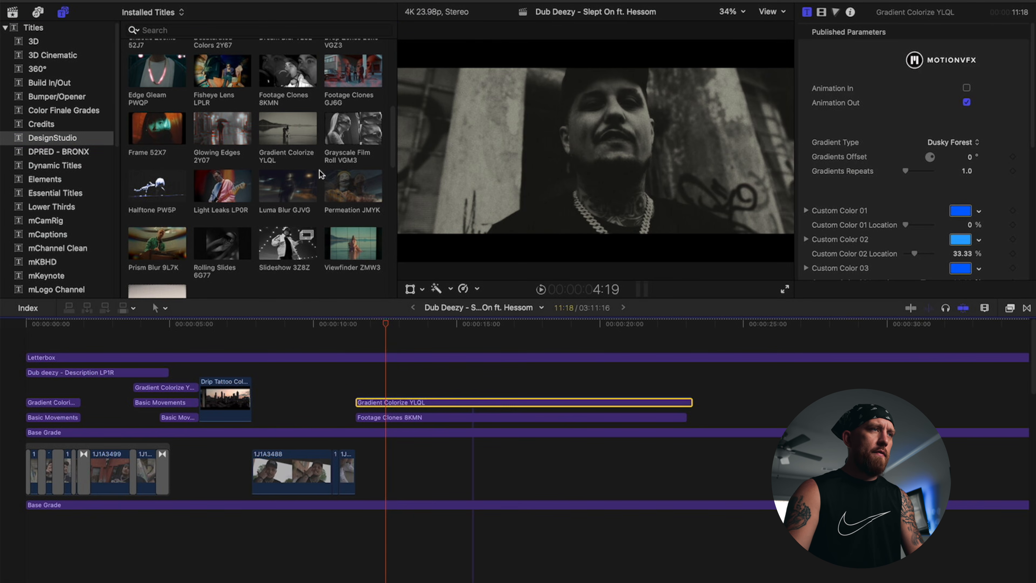
Step: Add Gradient Colorize YLQL to the timeline and play the Slept On intro from the start, zoomed in
{"action": "left_click", "coordinate": [287, 136]}
{"action": "left_click_drag", "start_coordinate": [292, 143], "coordinate": [374, 380]}
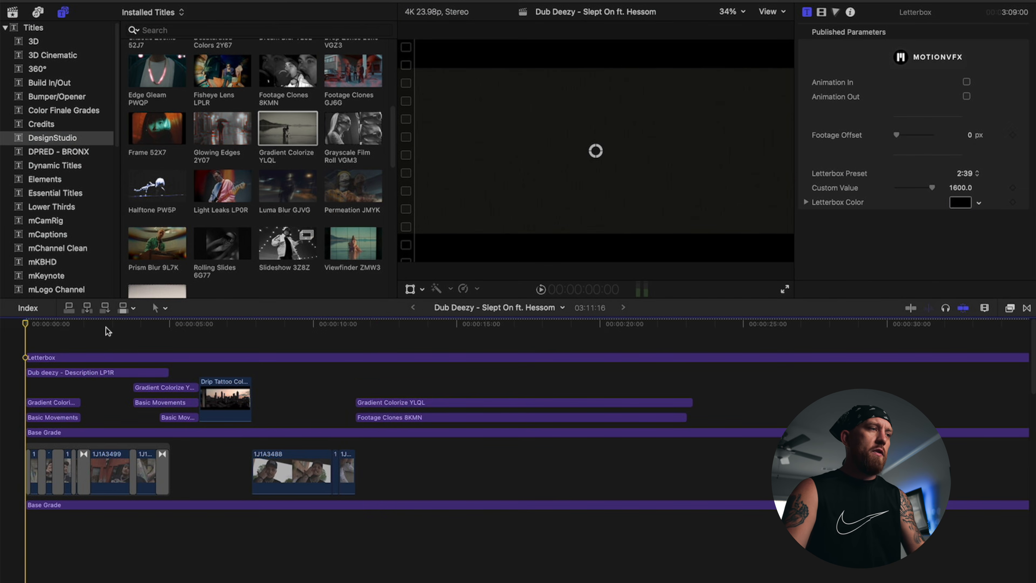
{"action": "key", "text": "space"}
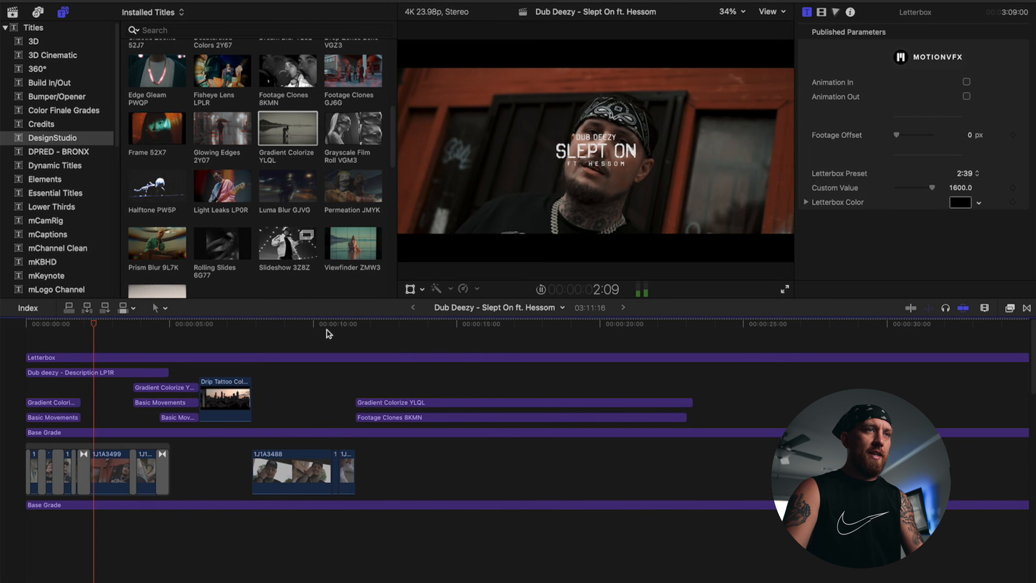
{"action": "key", "text": "space"}
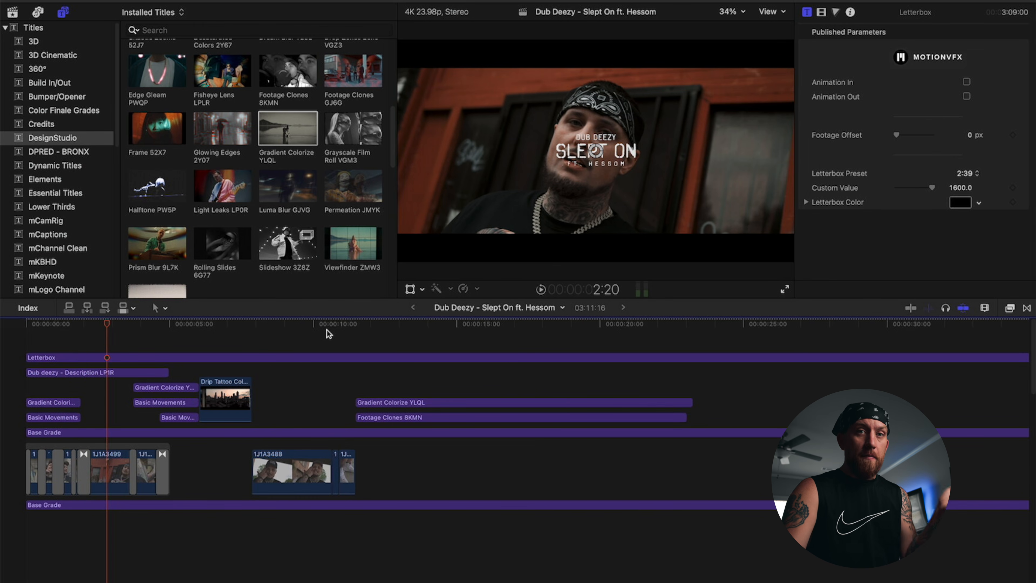
{"action": "left_click_drag", "start_coordinate": [128, 325], "coordinate": [26, 326]}
{"action": "key", "text": "super+equal"}
{"action": "key", "text": "super+equal"}
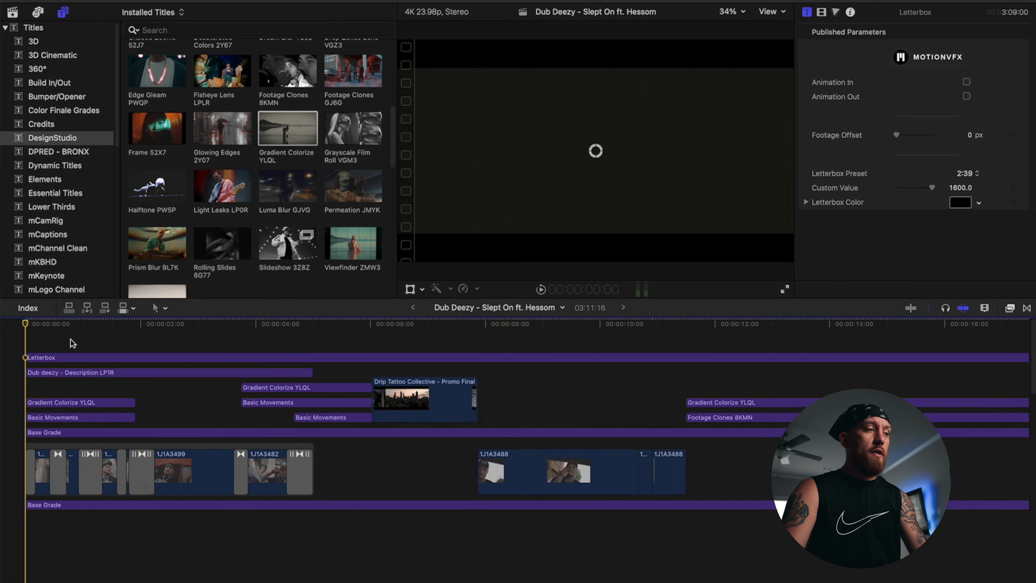
{"action": "key", "text": "space"}
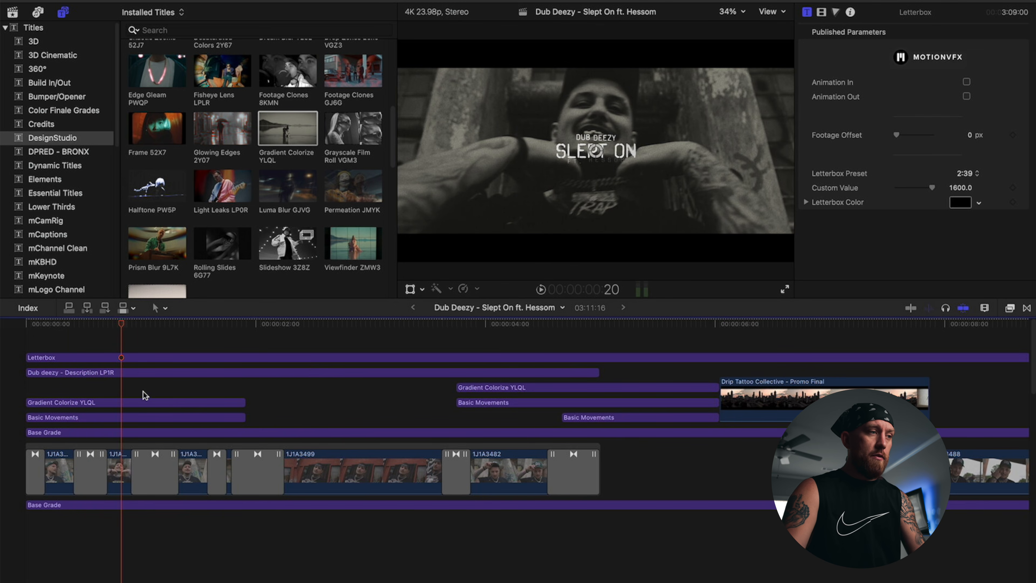
Step: Inspect the three intro transitions' settings, including Flash WJKL
{"action": "left_click", "coordinate": [90, 474]}
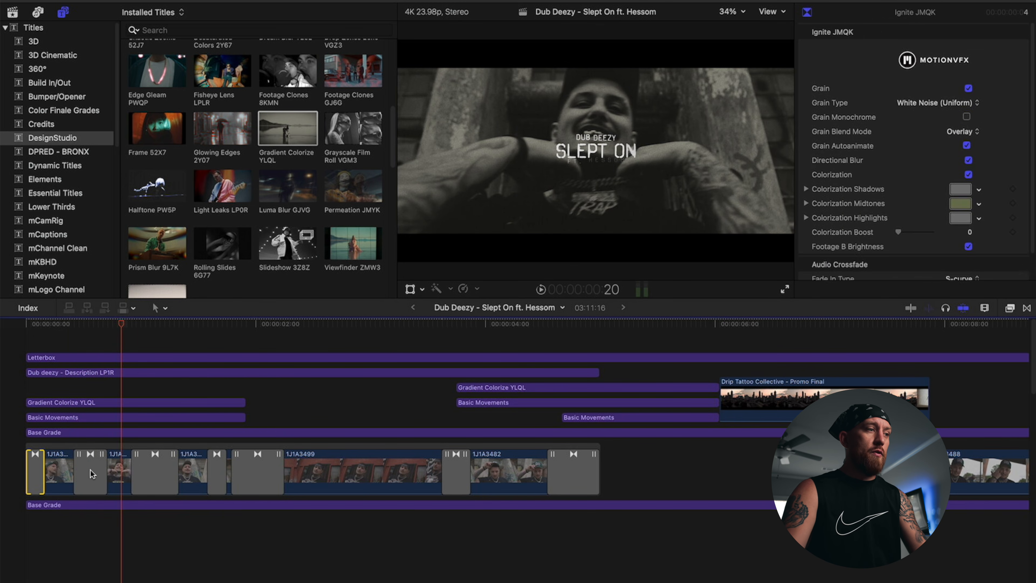
{"action": "left_click", "coordinate": [155, 473]}
{"action": "left_click", "coordinate": [216, 473]}
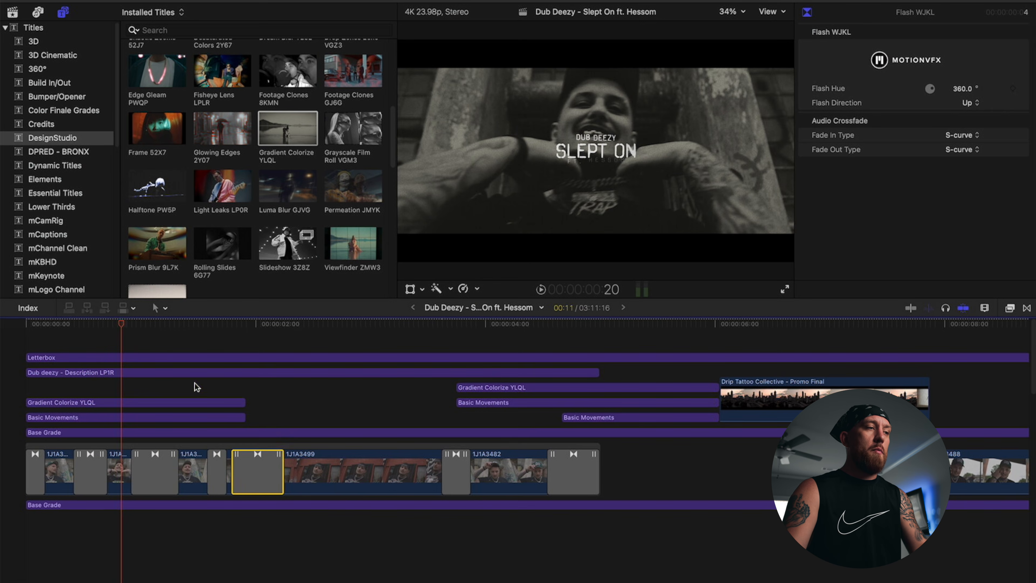
{"action": "left_click", "coordinate": [155, 343]}
Step: Play the intro from the start and toggle the Letterbox clip off with V
{"action": "left_click_drag", "start_coordinate": [179, 323], "coordinate": [7, 318]}
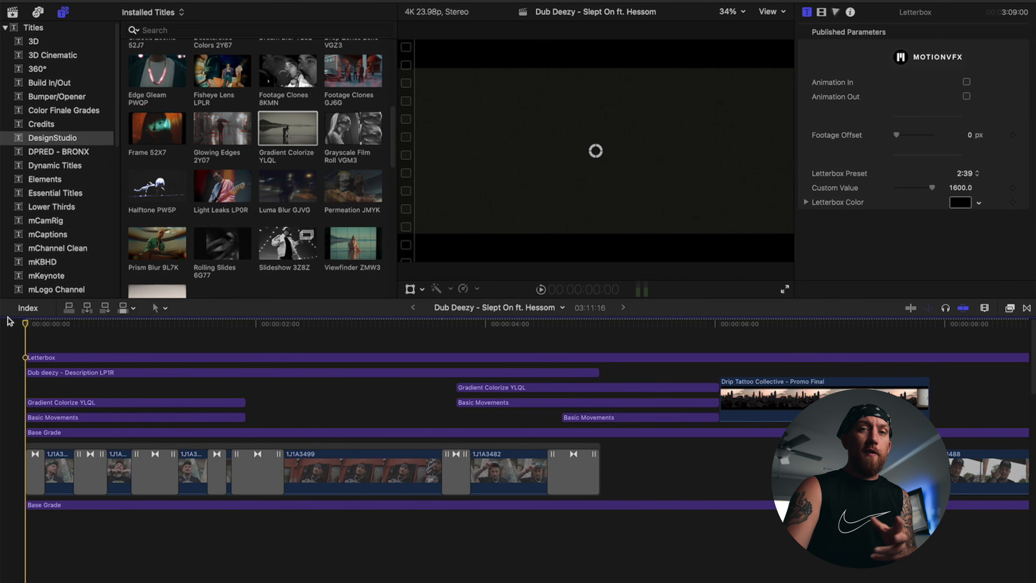
{"action": "key", "text": "space"}
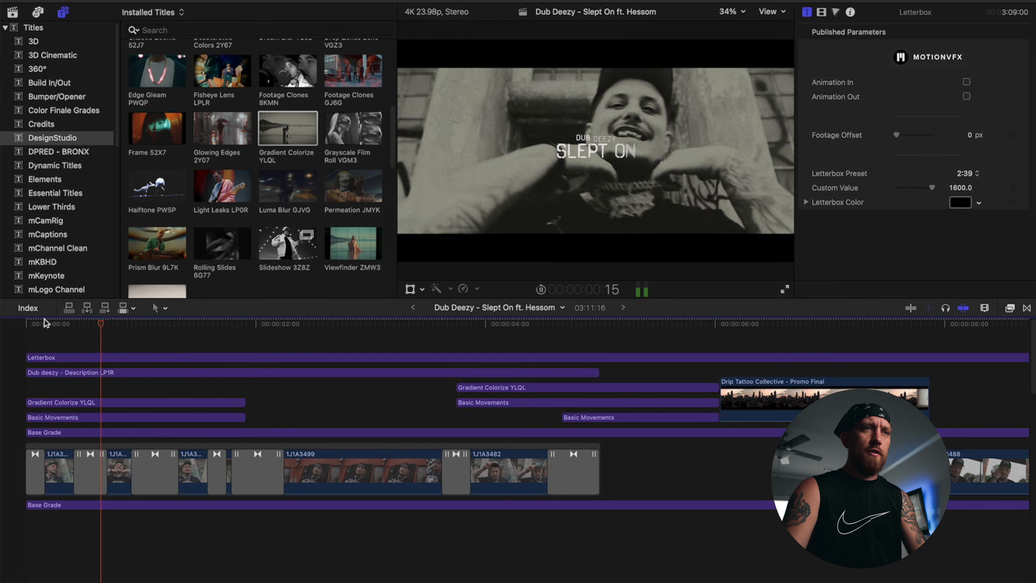
{"action": "key", "text": "space"}
{"action": "left_click", "coordinate": [82, 324]}
{"action": "left_click", "coordinate": [113, 355]}
{"action": "key", "text": "v"}
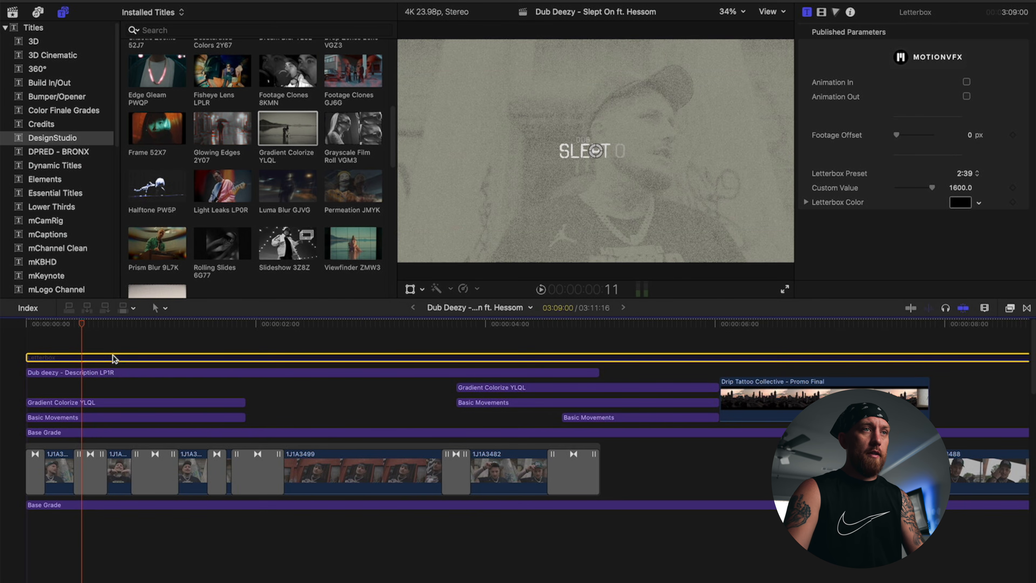
{"action": "key", "text": "v"}
{"action": "key", "text": "v"}
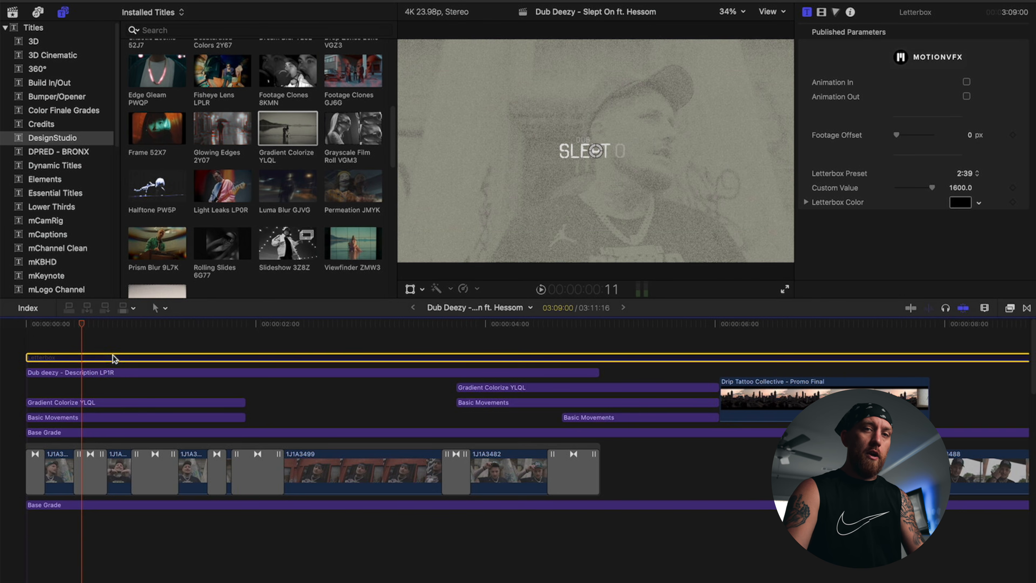
{"action": "key", "text": "v"}
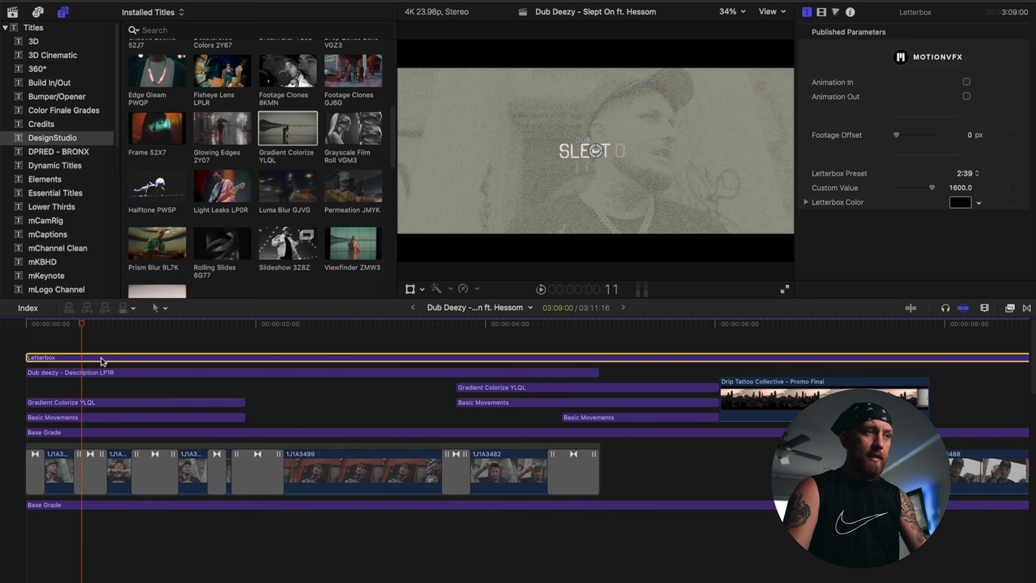
Step: Disable the Letterbox clip, then browse mLyric Video and mMusic Video before showing DesignStudio titles
{"action": "key", "text": "v"}
{"action": "scroll", "coordinate": [49, 245], "scroll_direction": "down", "scroll_amount": 3}
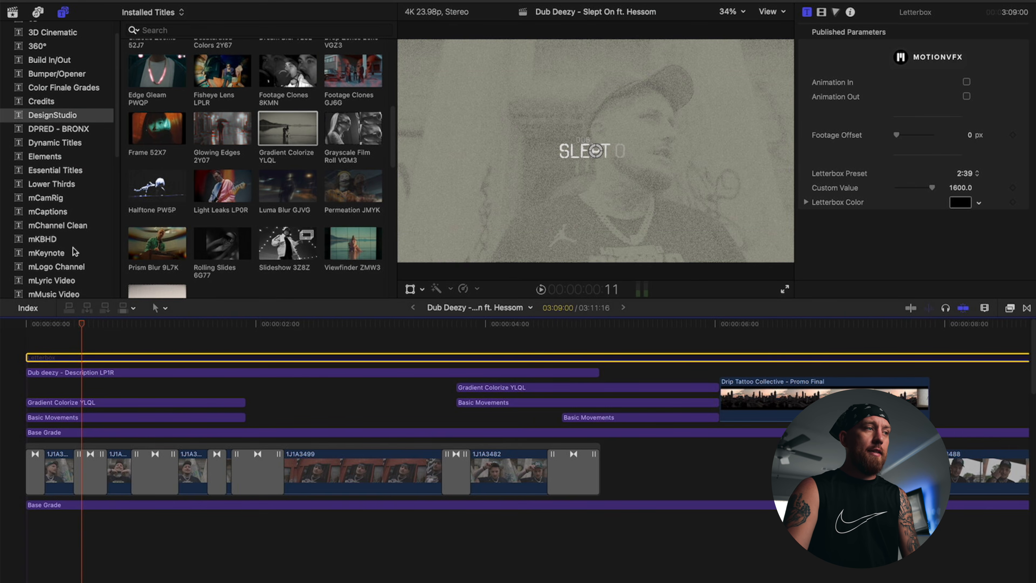
{"action": "left_click", "coordinate": [76, 266]}
{"action": "left_click", "coordinate": [78, 278]}
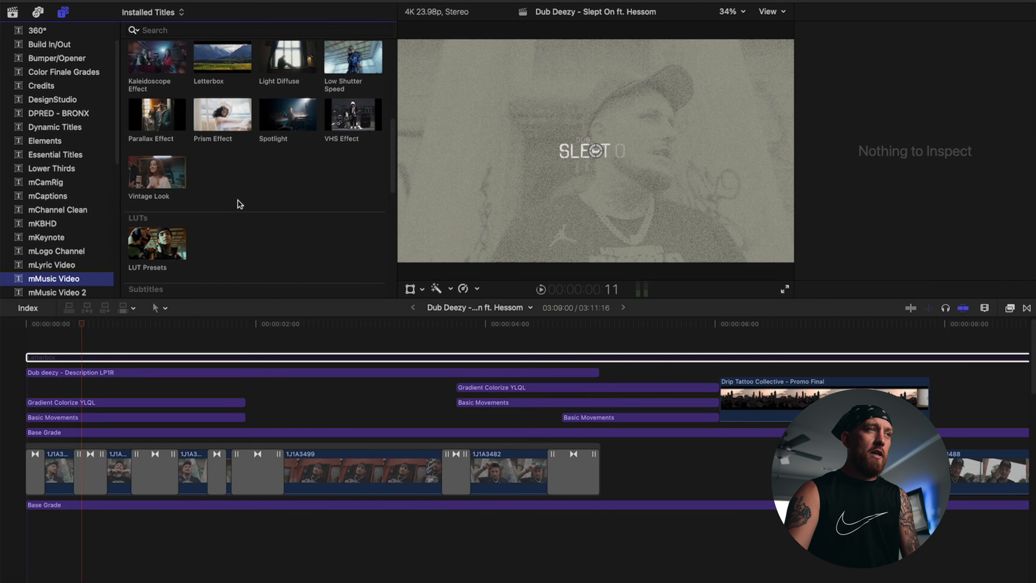
{"action": "scroll", "coordinate": [237, 204], "scroll_direction": "up", "scroll_amount": 4}
{"action": "left_click", "coordinate": [208, 177]}
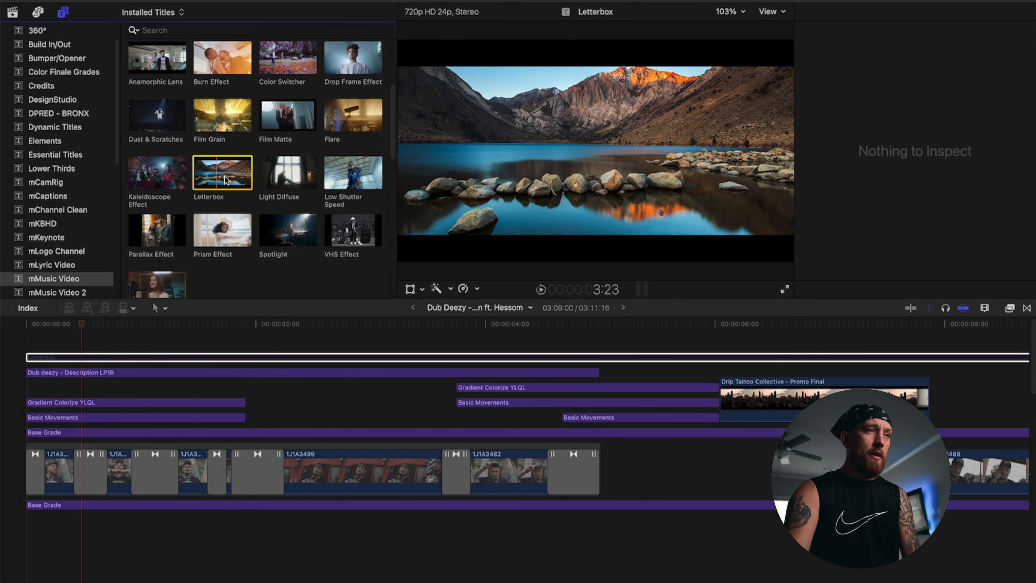
{"action": "scroll", "coordinate": [83, 155], "scroll_direction": "up", "scroll_amount": 3}
{"action": "left_click", "coordinate": [54, 137]}
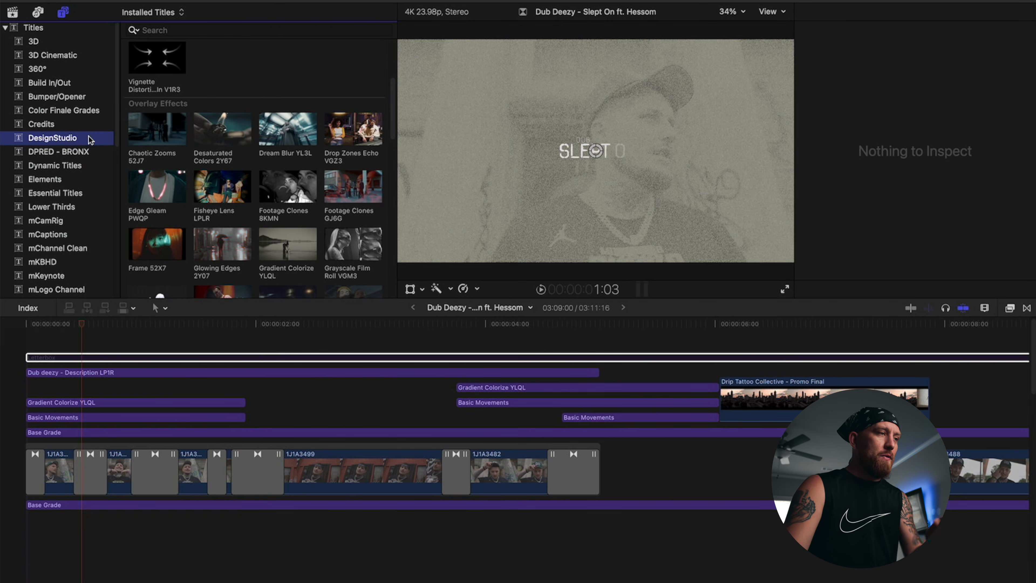
Step: Scrub the intro, inspect the Dub deezy title, and drag a stock Description LP1R title above it
{"action": "left_click_drag", "start_coordinate": [59, 327], "coordinate": [107, 331]}
{"action": "key", "text": "super+4"}
{"action": "left_click", "coordinate": [124, 372]}
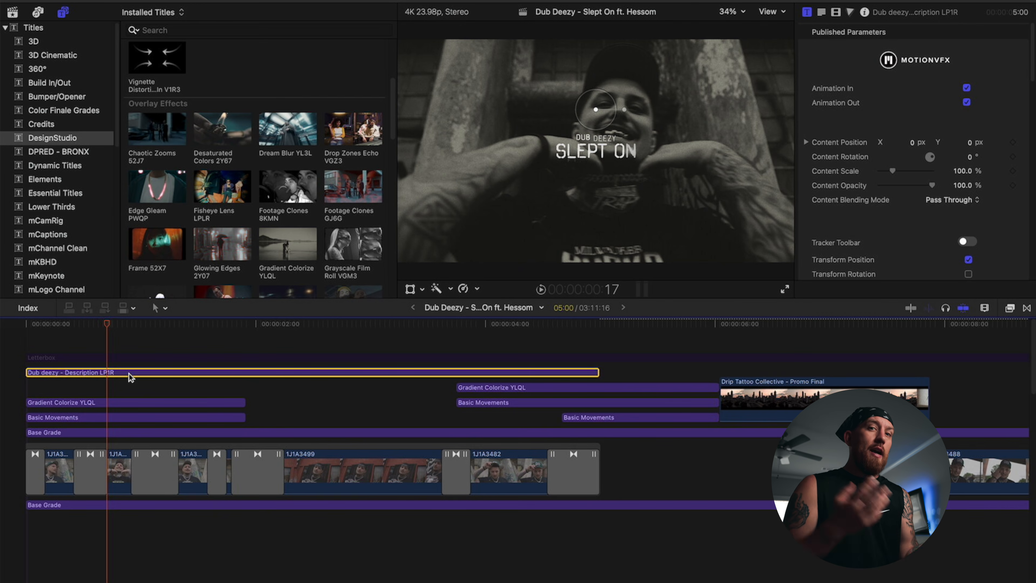
{"action": "scroll", "coordinate": [234, 247], "scroll_direction": "down", "scroll_amount": 10}
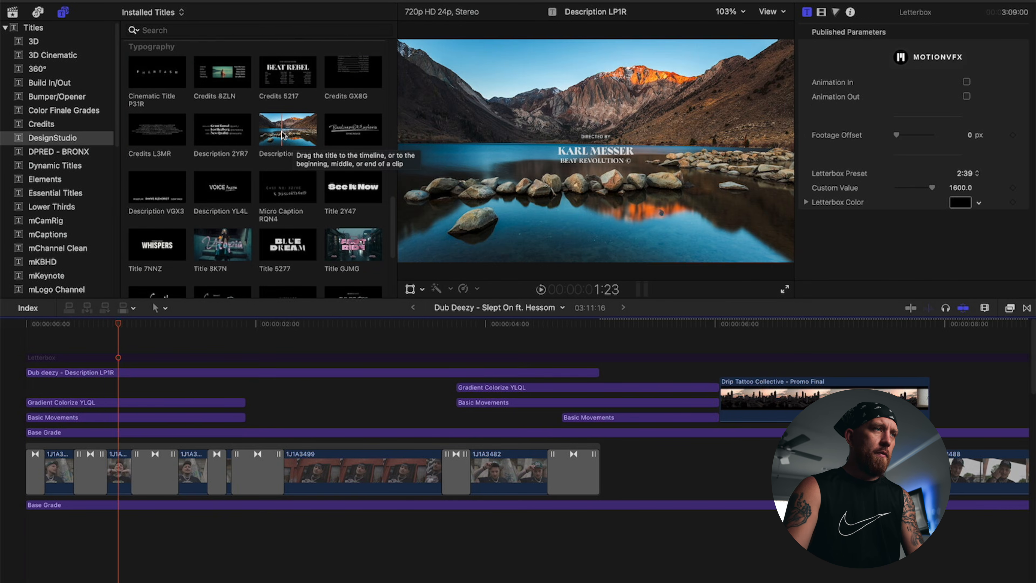
{"action": "left_click_drag", "start_coordinate": [279, 137], "coordinate": [73, 342]}
Step: Disable the original Dub deezy title and play the intro with the stock title
{"action": "left_click", "coordinate": [95, 373]}
{"action": "key", "text": "v"}
{"action": "key", "text": "Home"}
{"action": "key", "text": "space"}
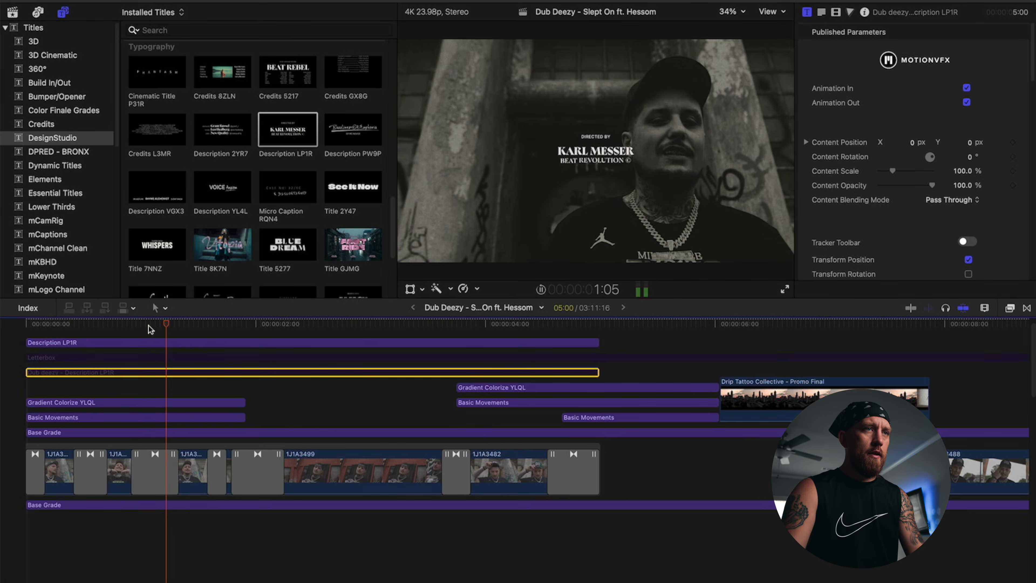
{"action": "key", "text": "space"}
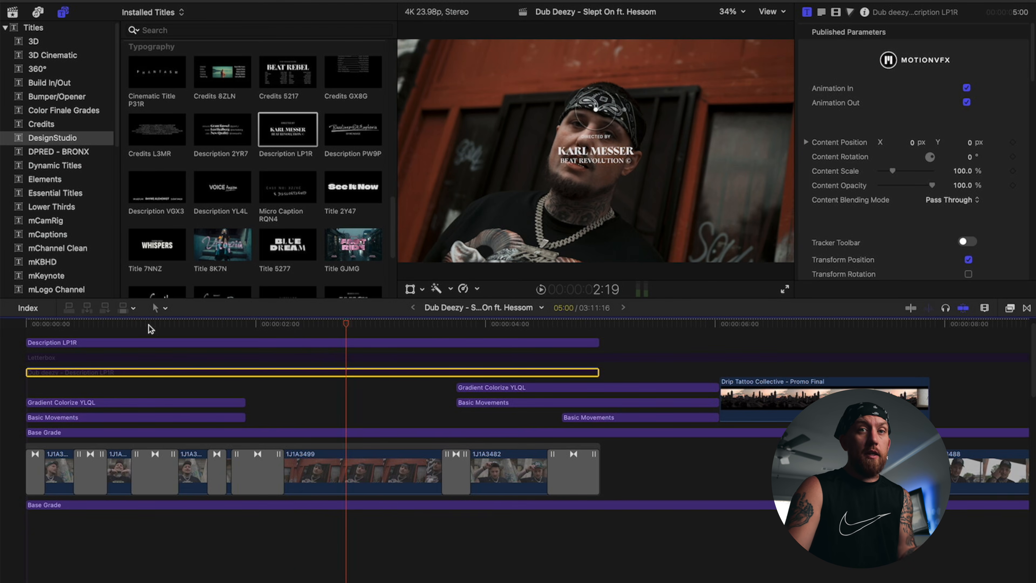
Step: Delete the stock Description LP1R title, re-enable the original Dub deezy title, and scrub back
{"action": "left_click", "coordinate": [289, 346]}
{"action": "key", "text": "Delete"}
{"action": "left_click", "coordinate": [252, 373]}
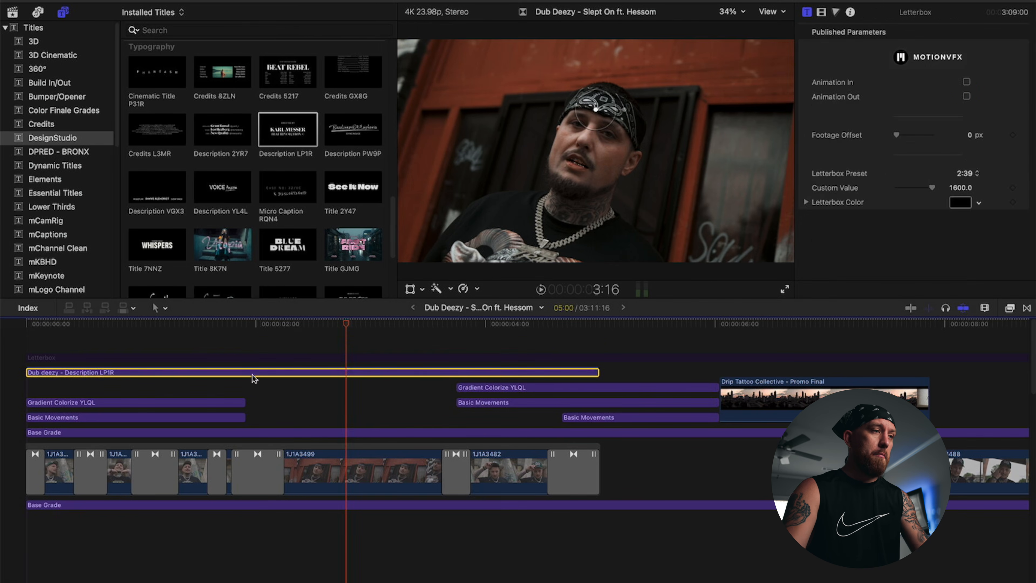
{"action": "key", "text": "v"}
{"action": "left_click", "coordinate": [232, 335]}
{"action": "left_click_drag", "start_coordinate": [236, 333], "coordinate": [158, 334]}
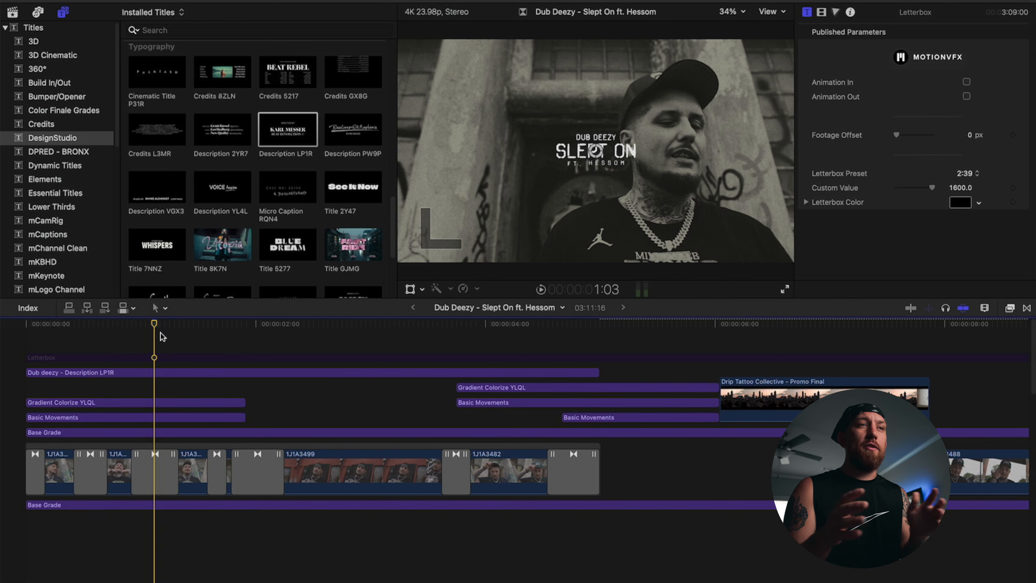
{"action": "key", "text": "Home"}
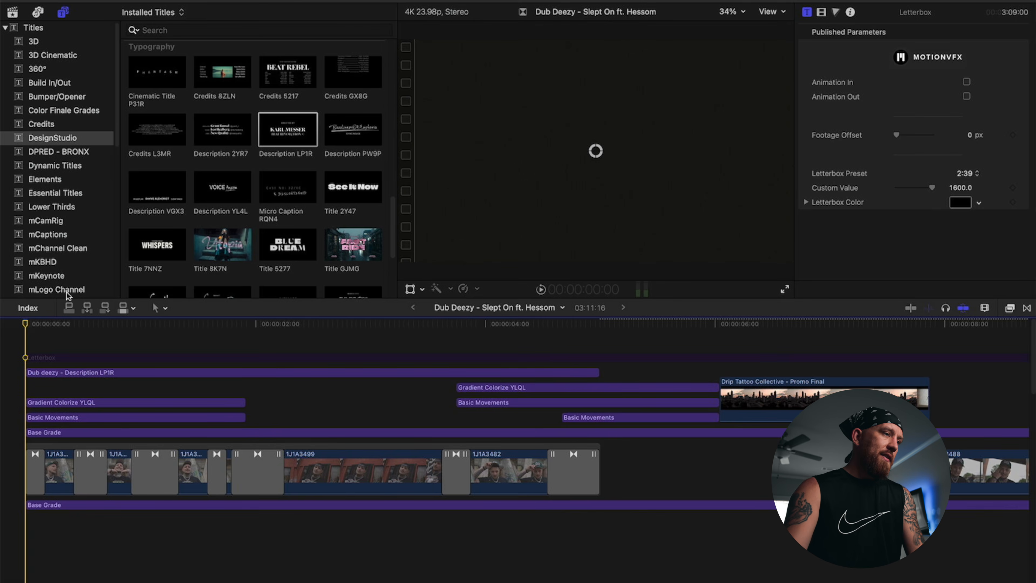
{"action": "left_click_drag", "start_coordinate": [67, 335], "coordinate": [44, 327]}
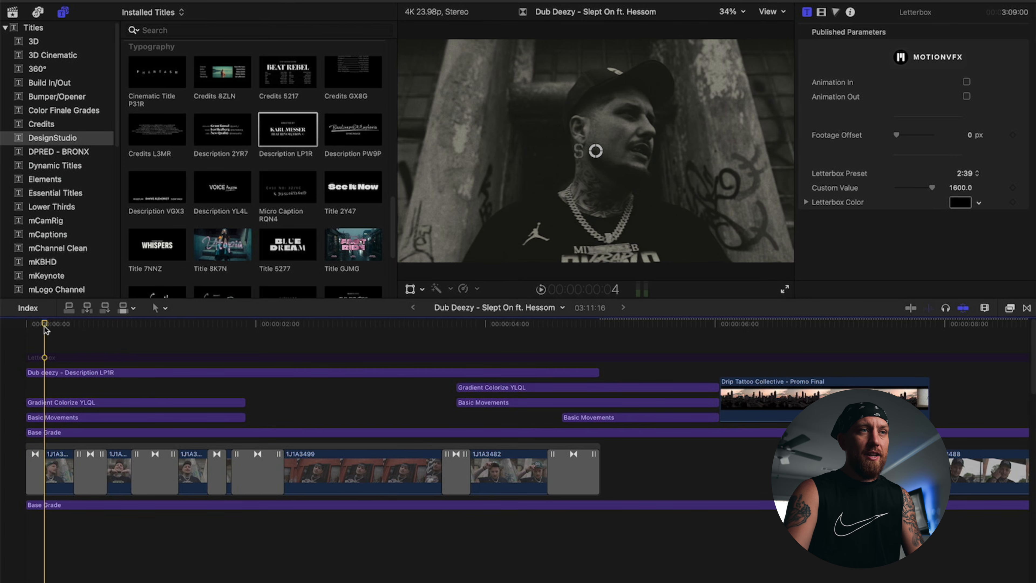
{"action": "left_click_drag", "start_coordinate": [54, 330], "coordinate": [87, 331]}
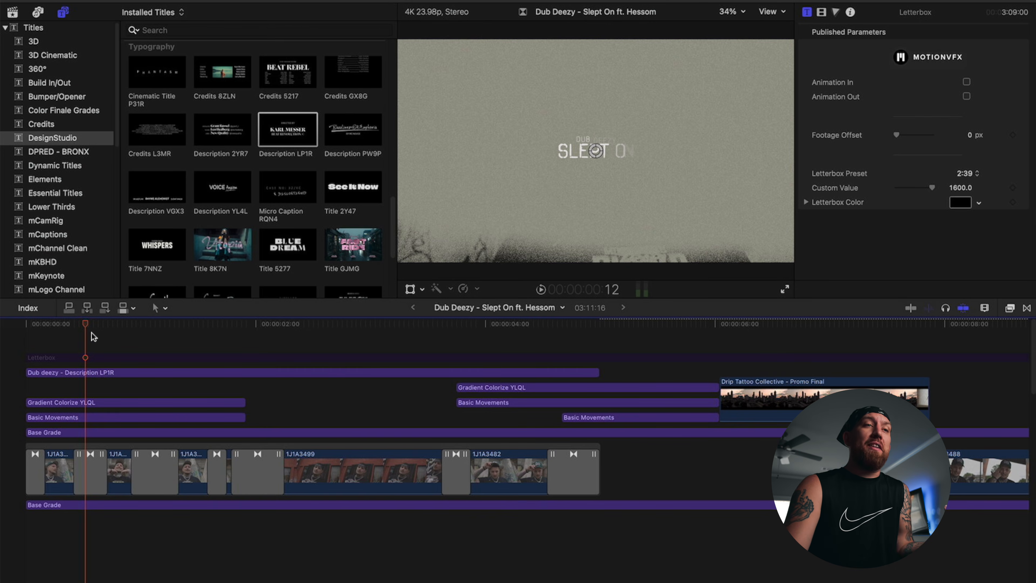
{"action": "key", "text": "Home"}
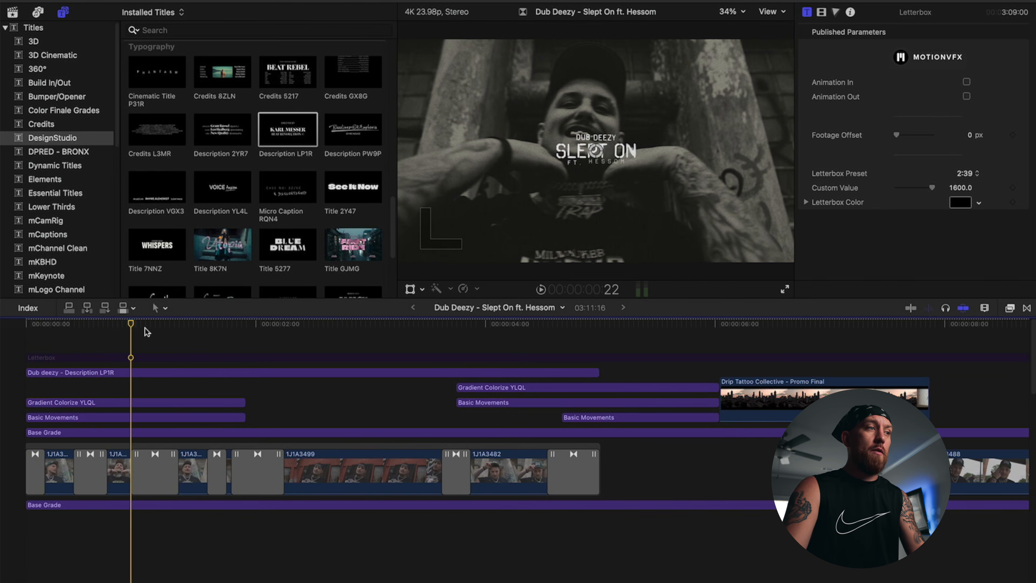
{"action": "key", "text": "space"}
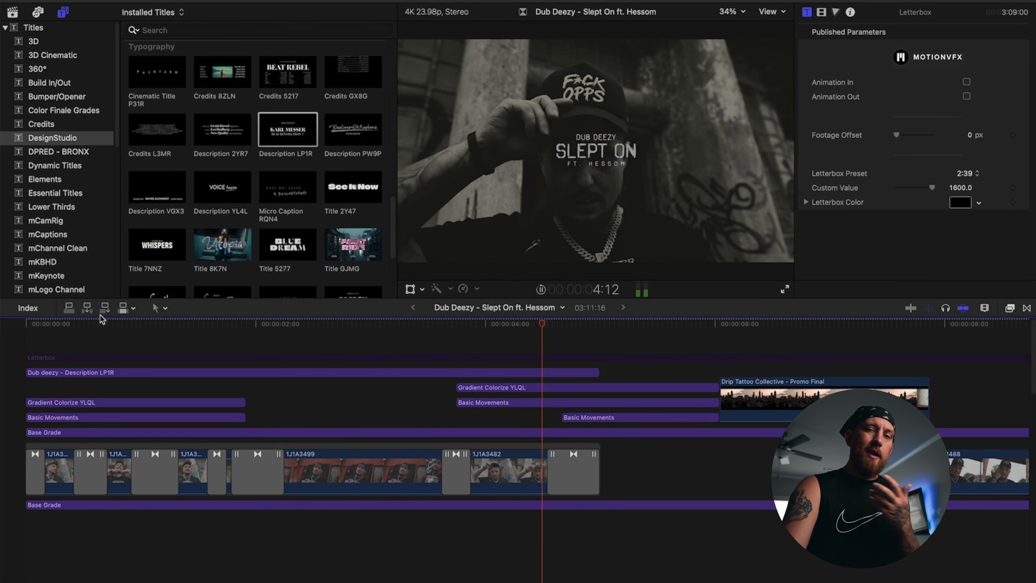
{"action": "left_click", "coordinate": [121, 372]}
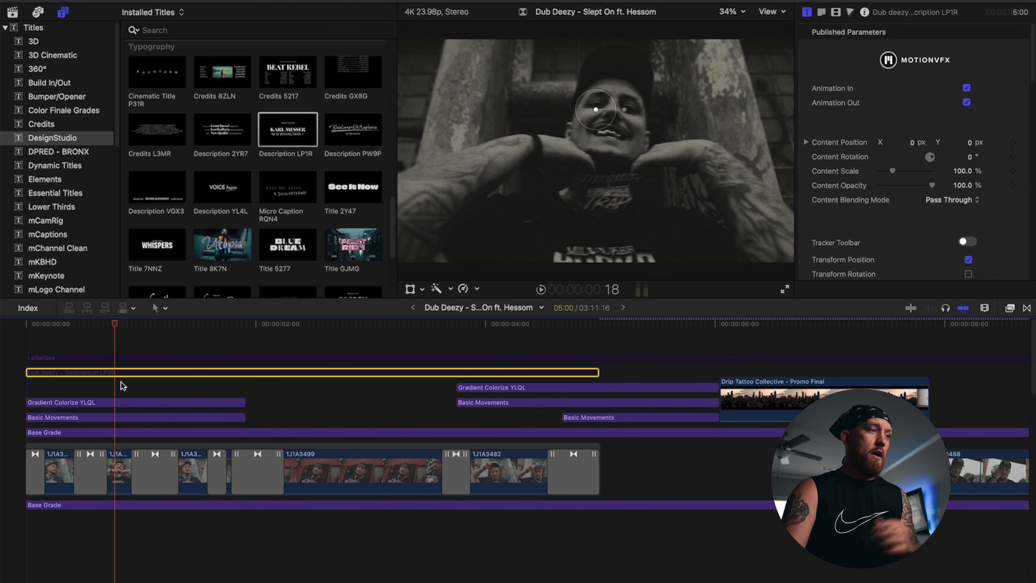
{"action": "left_click", "coordinate": [118, 403]}
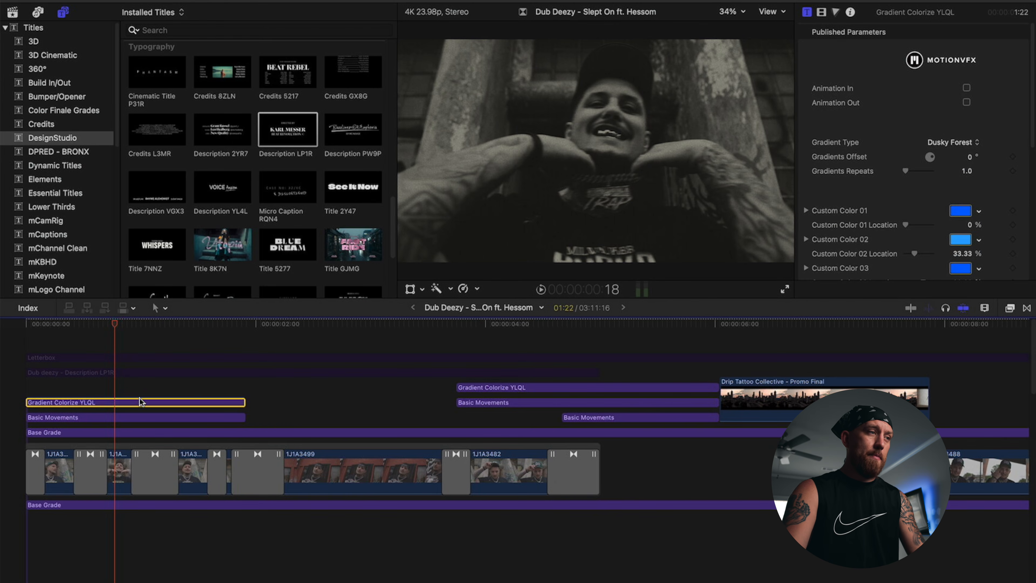
{"action": "left_click", "coordinate": [126, 409]}
{"action": "left_click", "coordinate": [118, 401]}
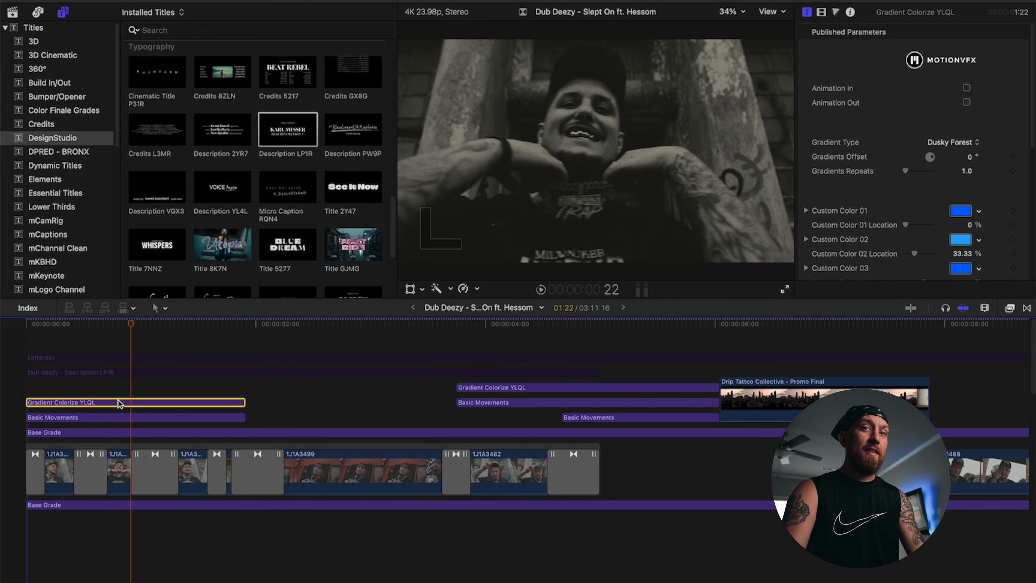
{"action": "key", "text": "v"}
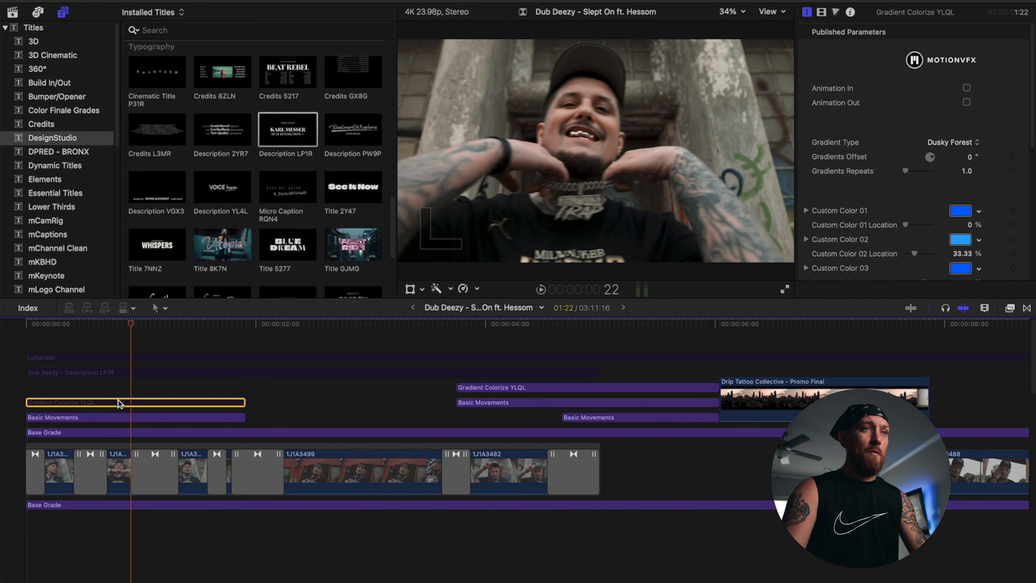
{"action": "key", "text": "v"}
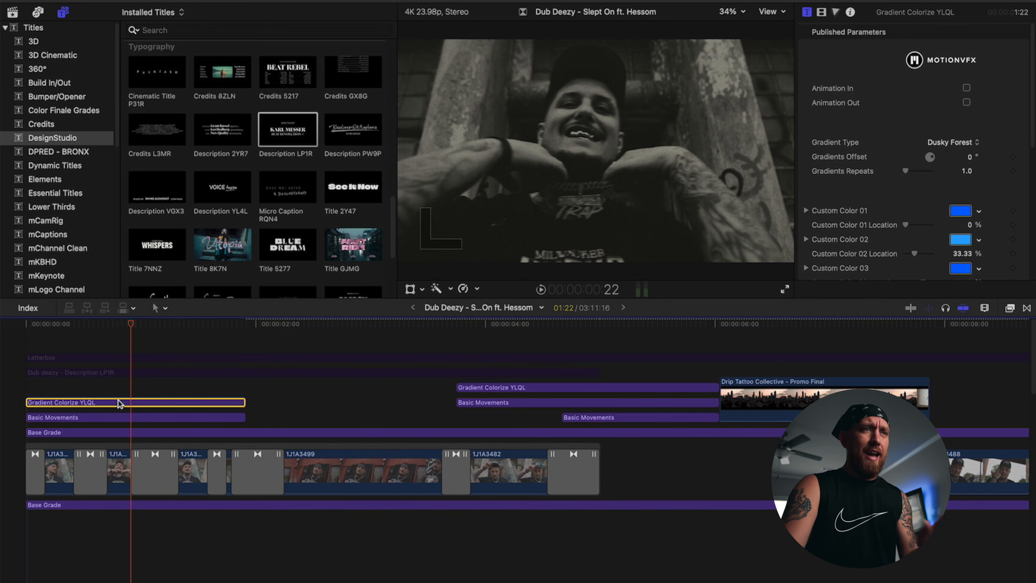
{"action": "left_click", "coordinate": [93, 343]}
{"action": "left_click_drag", "start_coordinate": [108, 323], "coordinate": [1, 329]}
{"action": "left_click", "coordinate": [105, 400]}
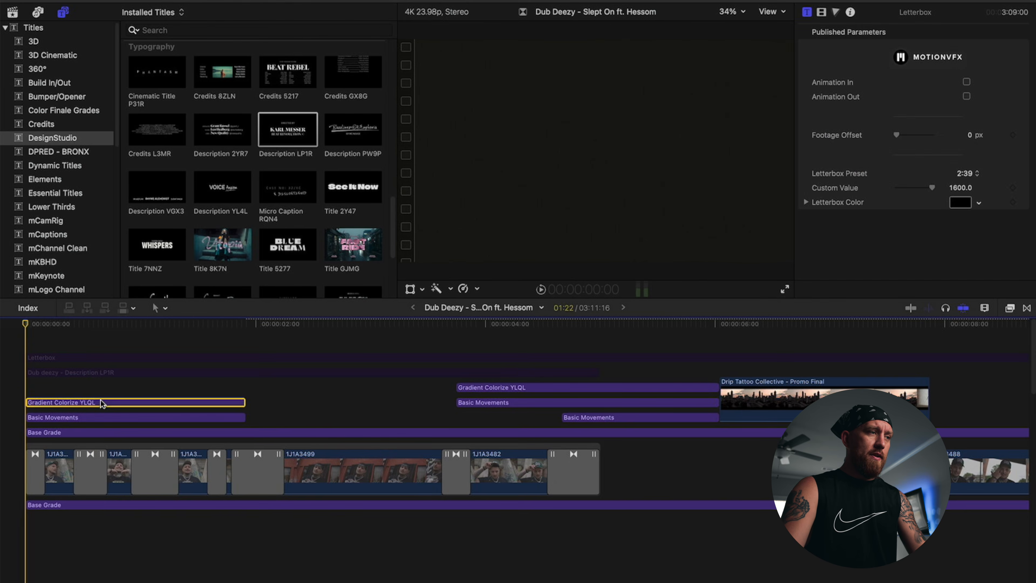
{"action": "left_click", "coordinate": [966, 88]}
{"action": "key", "text": "space"}
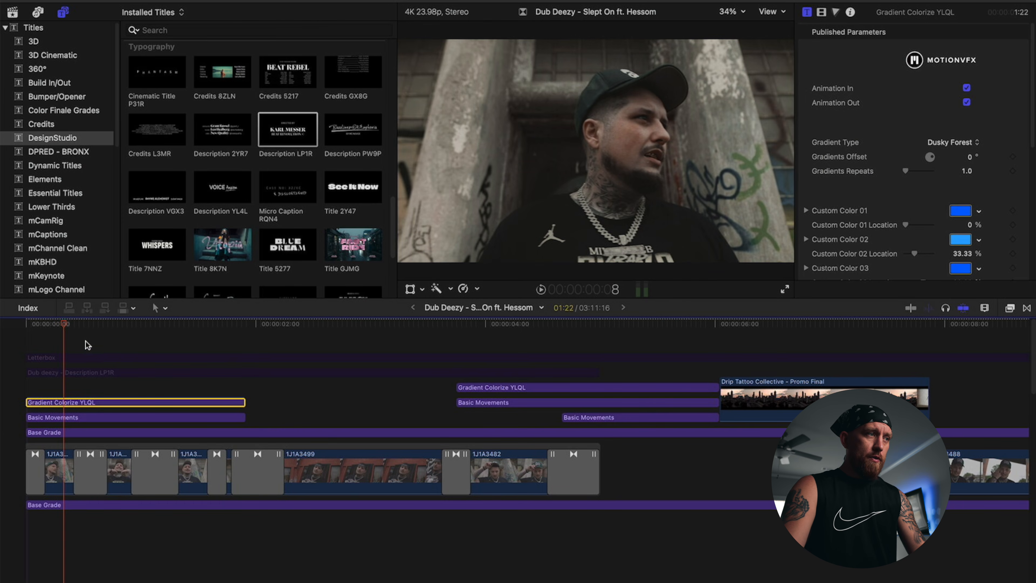
{"action": "left_click", "coordinate": [110, 336]}
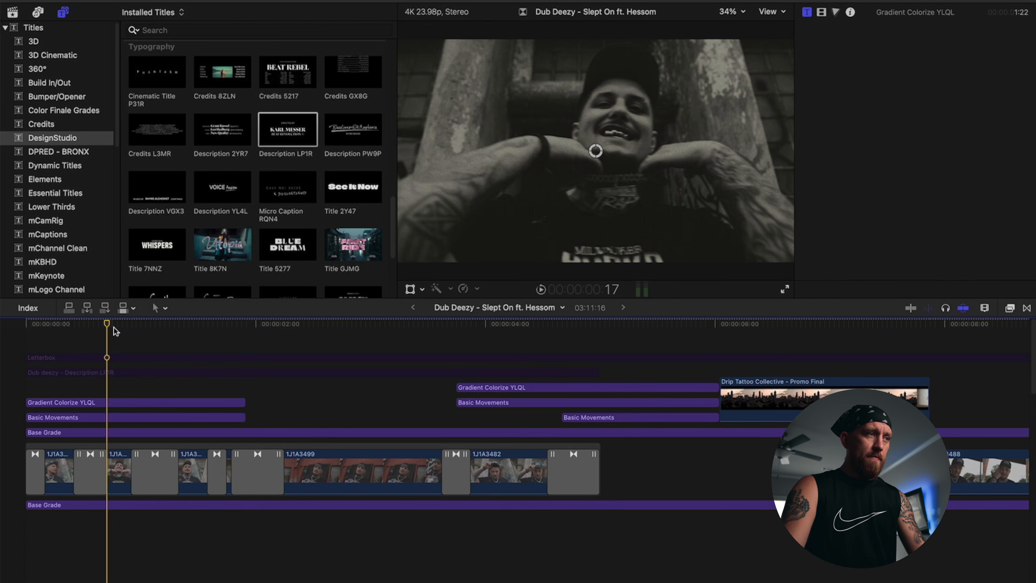
{"action": "left_click_drag", "start_coordinate": [110, 324], "coordinate": [2, 321]}
{"action": "key", "text": "space"}
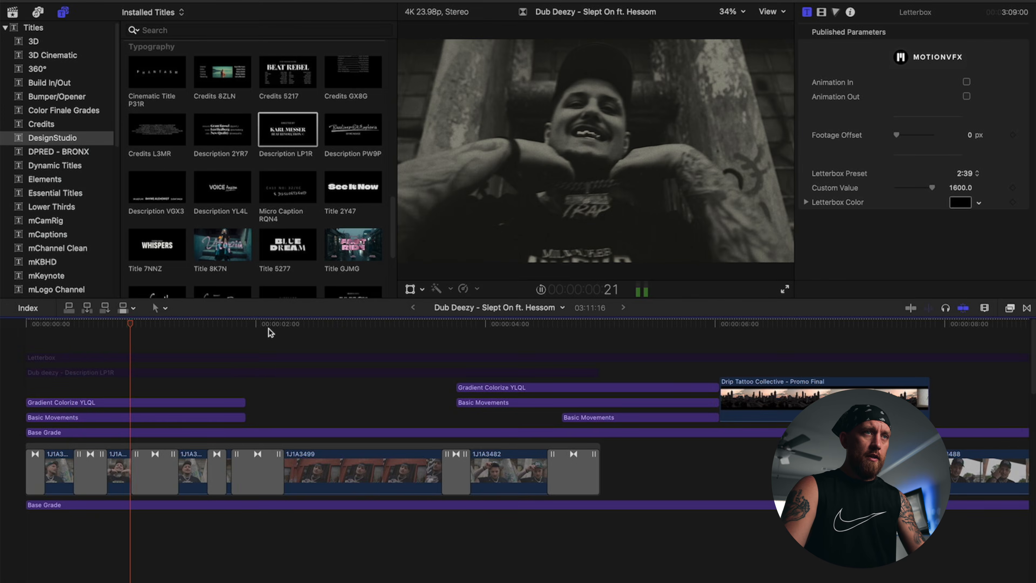
{"action": "left_click", "coordinate": [207, 334]}
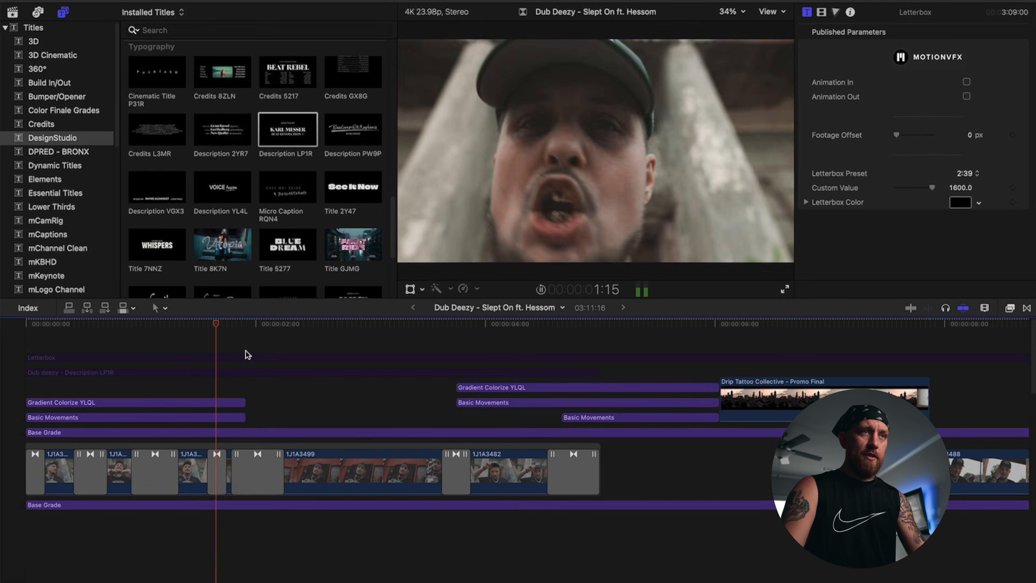
{"action": "key", "text": "space"}
{"action": "left_click_drag", "start_coordinate": [279, 326], "coordinate": [2, 316]}
{"action": "key", "text": "space"}
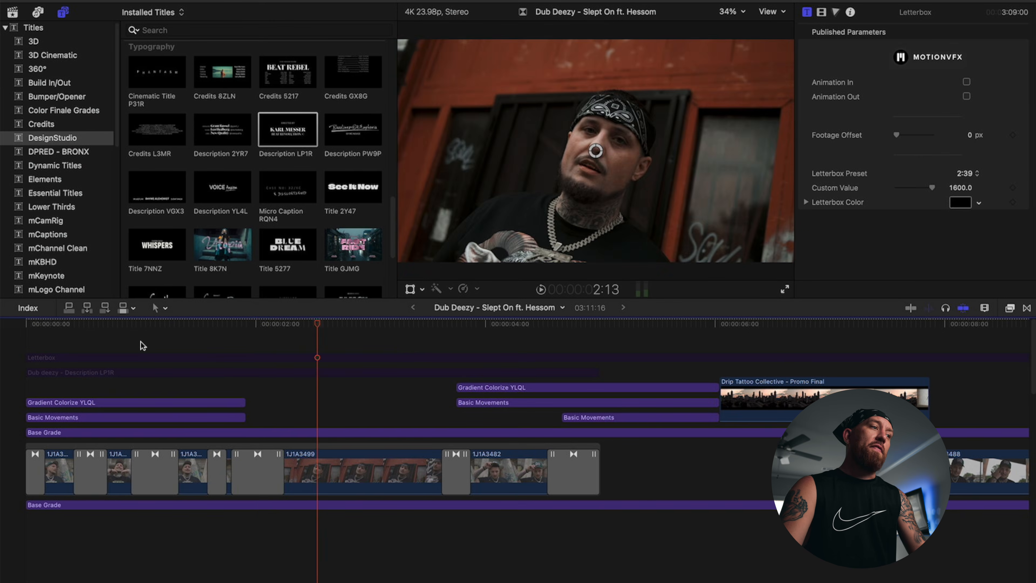
{"action": "left_click", "coordinate": [130, 402]}
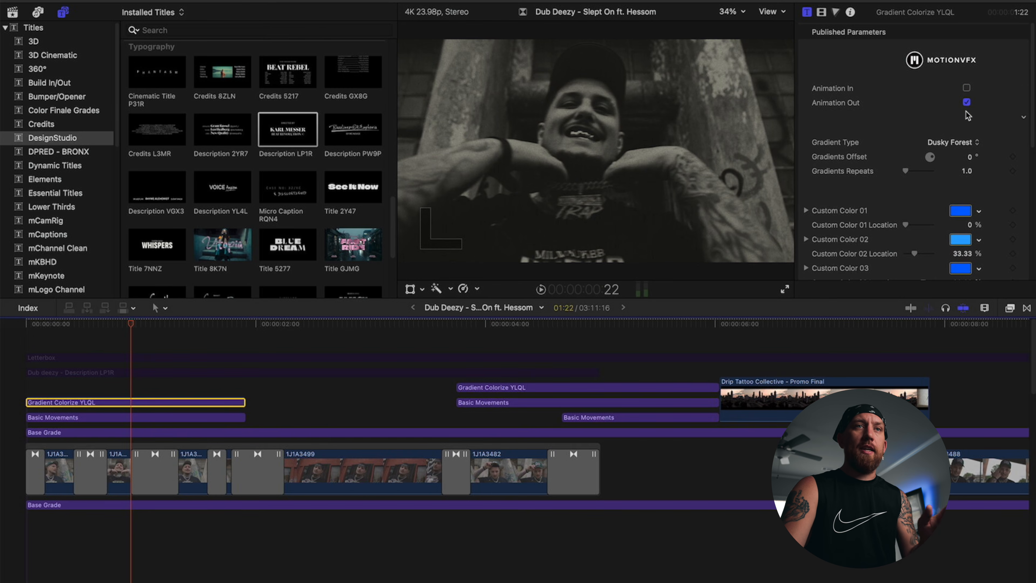
{"action": "left_click", "coordinate": [227, 339]}
{"action": "left_click_drag", "start_coordinate": [240, 327], "coordinate": [189, 427]}
{"action": "left_click", "coordinate": [116, 356]}
{"action": "left_click", "coordinate": [187, 431]}
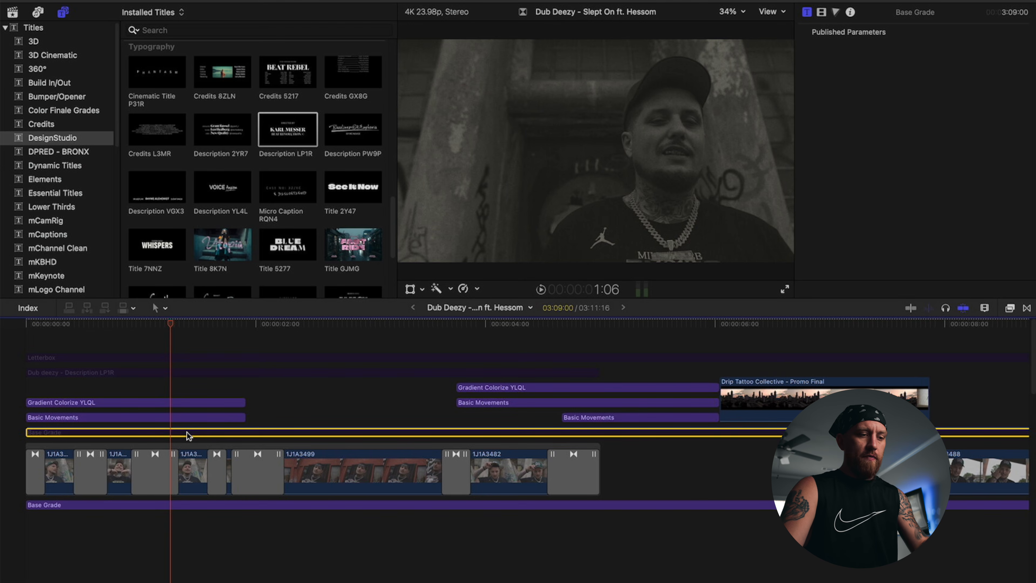
{"action": "left_click", "coordinate": [178, 402]}
{"action": "left_click", "coordinate": [171, 432]}
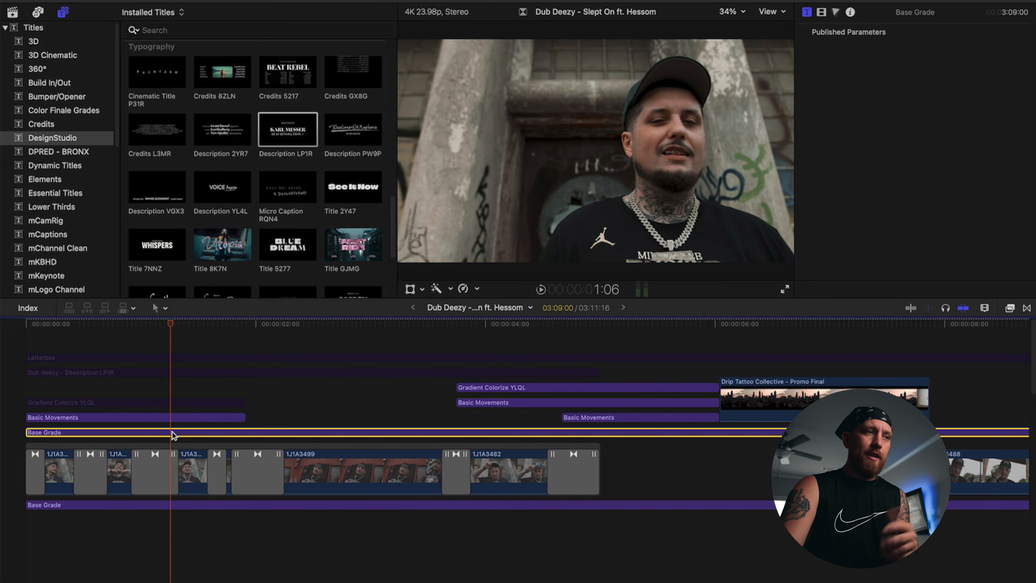
{"action": "left_click", "coordinate": [169, 401]}
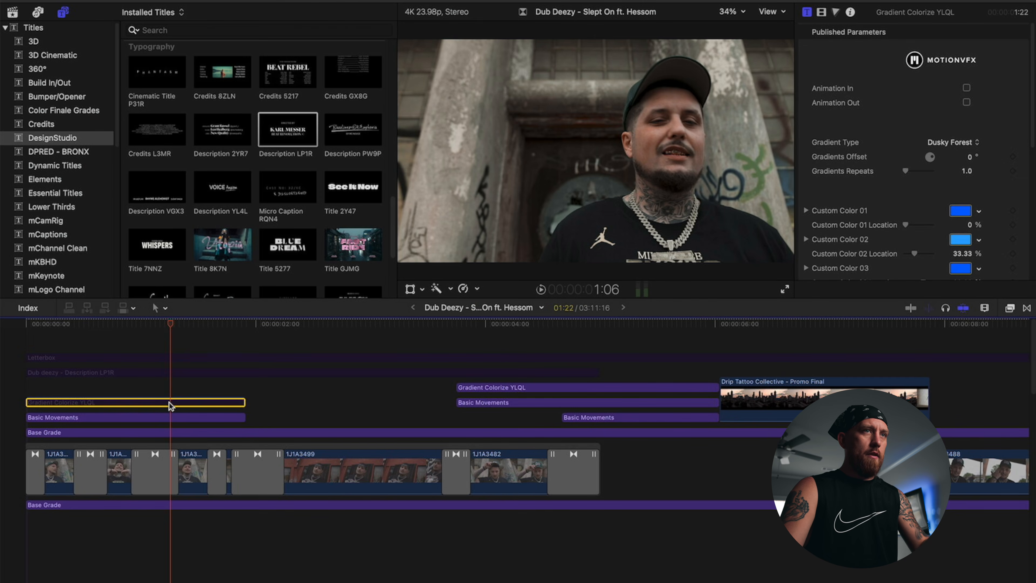
{"action": "key", "text": "v"}
{"action": "left_click", "coordinate": [138, 342]}
{"action": "key", "text": "space"}
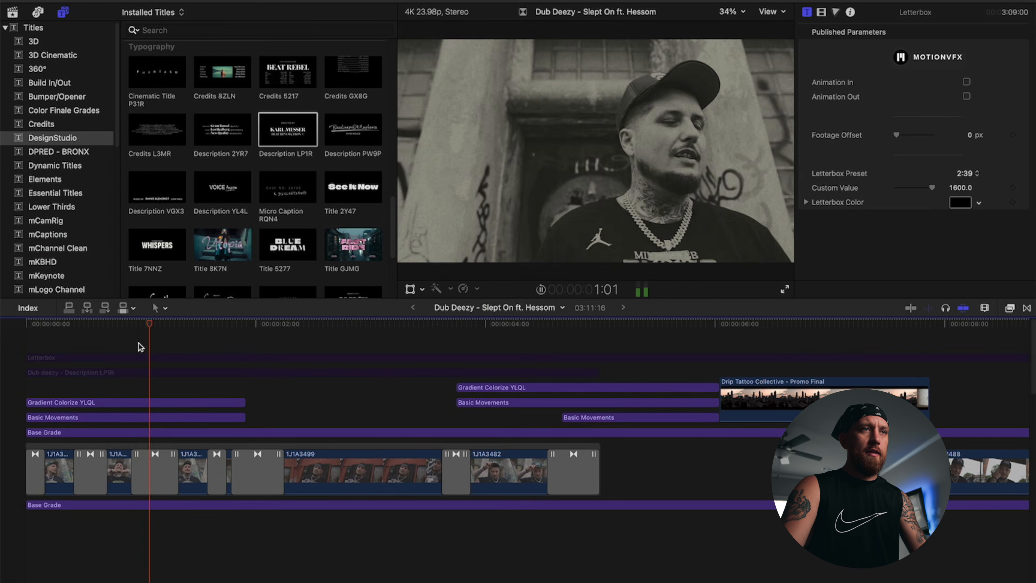
{"action": "left_click", "coordinate": [161, 347]}
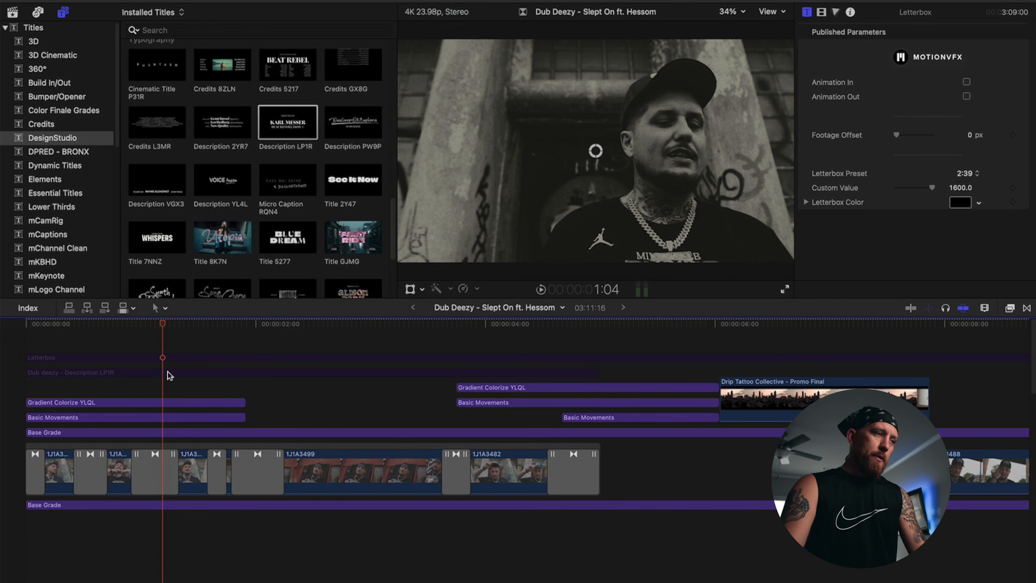
{"action": "left_click", "coordinate": [486, 345]}
{"action": "key", "text": "space"}
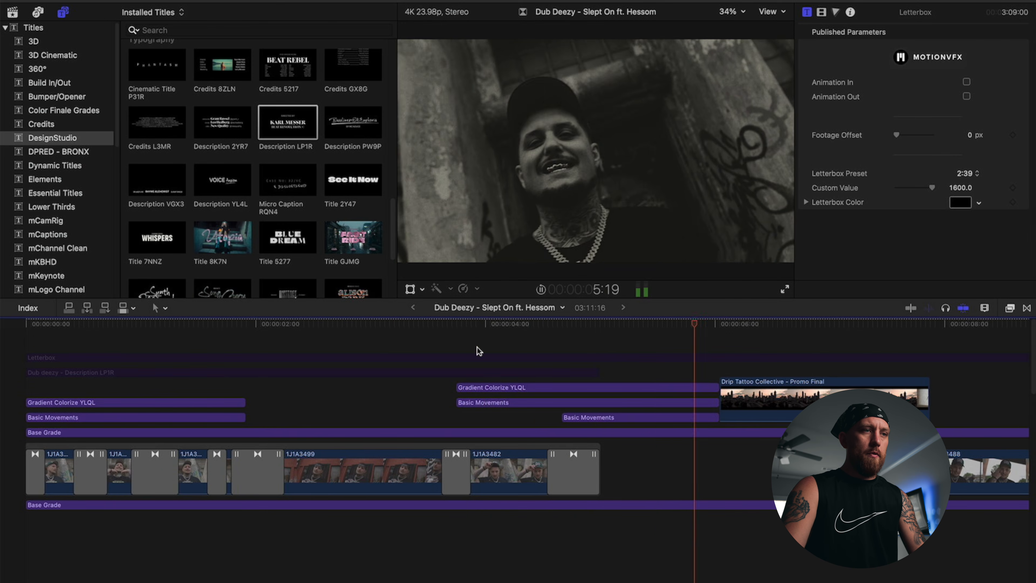
{"action": "left_click", "coordinate": [470, 347]}
{"action": "key", "text": "space"}
{"action": "scroll", "coordinate": [578, 381], "scroll_direction": "right", "scroll_amount": 13}
{"action": "key", "text": "space"}
{"action": "scroll", "coordinate": [694, 384], "scroll_direction": "right", "scroll_amount": 8}
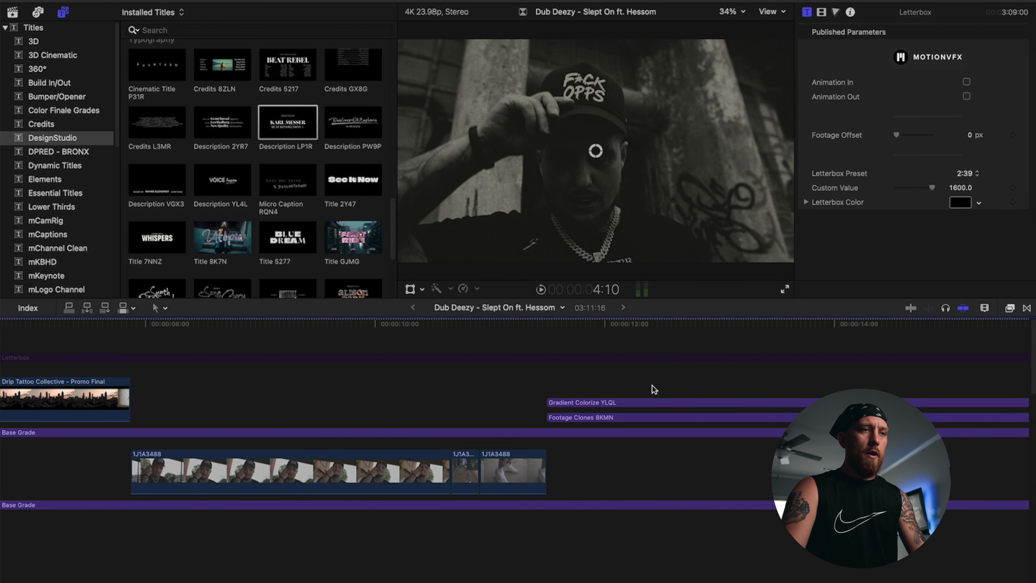
{"action": "left_click", "coordinate": [632, 376]}
{"action": "key", "text": "space"}
{"action": "scroll", "coordinate": [644, 374], "scroll_direction": "right", "scroll_amount": 10}
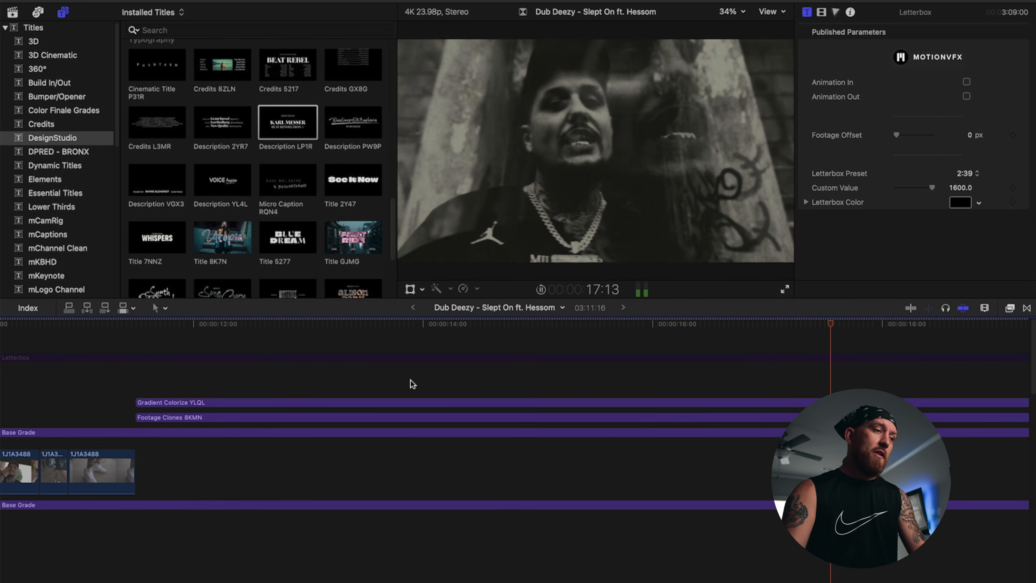
{"action": "left_click", "coordinate": [245, 417]}
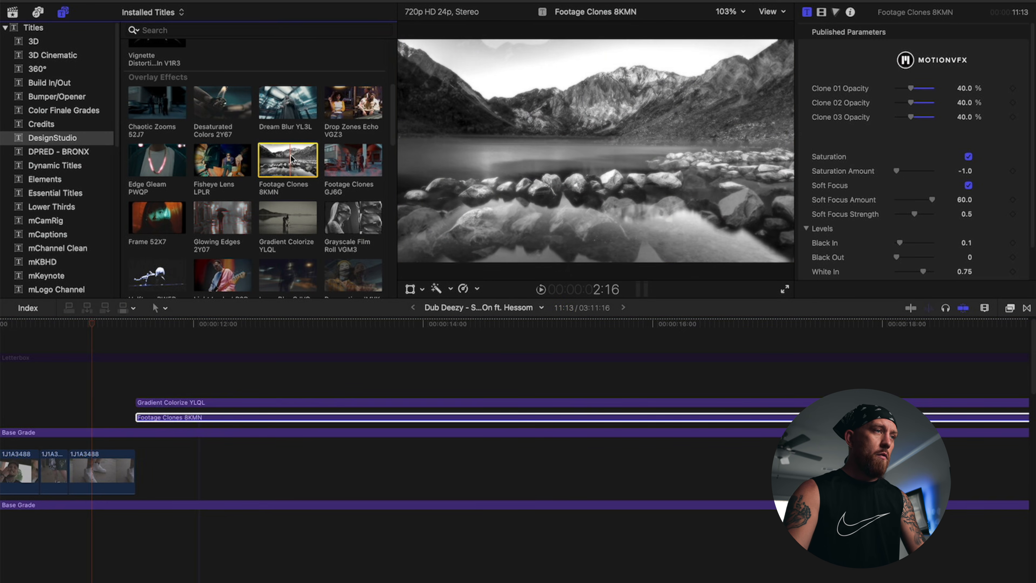
Step: Add another Footage Clones 8KMN effect over the intro and re-enable Gradient Colorize YLQL
{"action": "left_click_drag", "start_coordinate": [291, 158], "coordinate": [137, 406]}
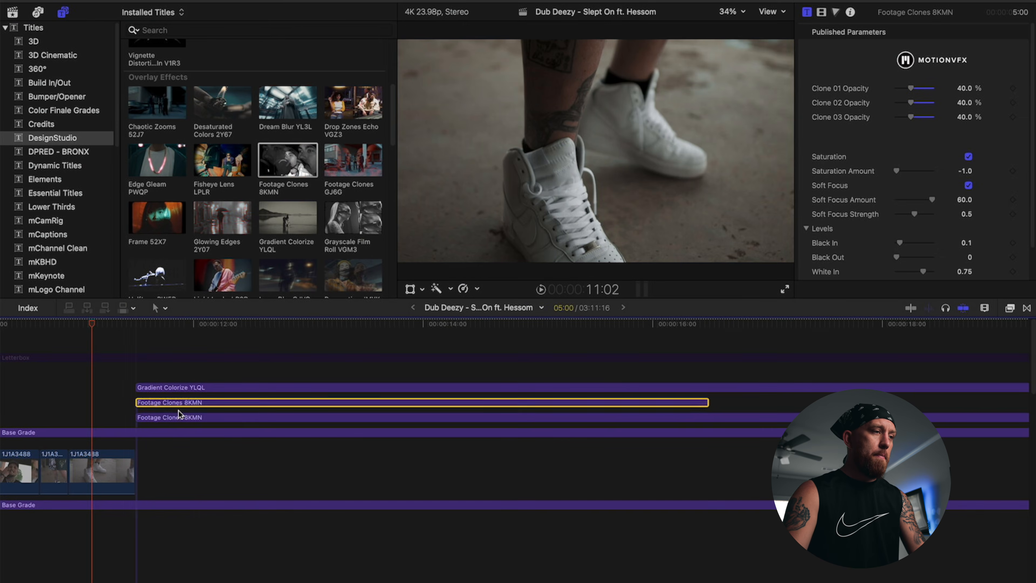
{"action": "left_click", "coordinate": [194, 377]}
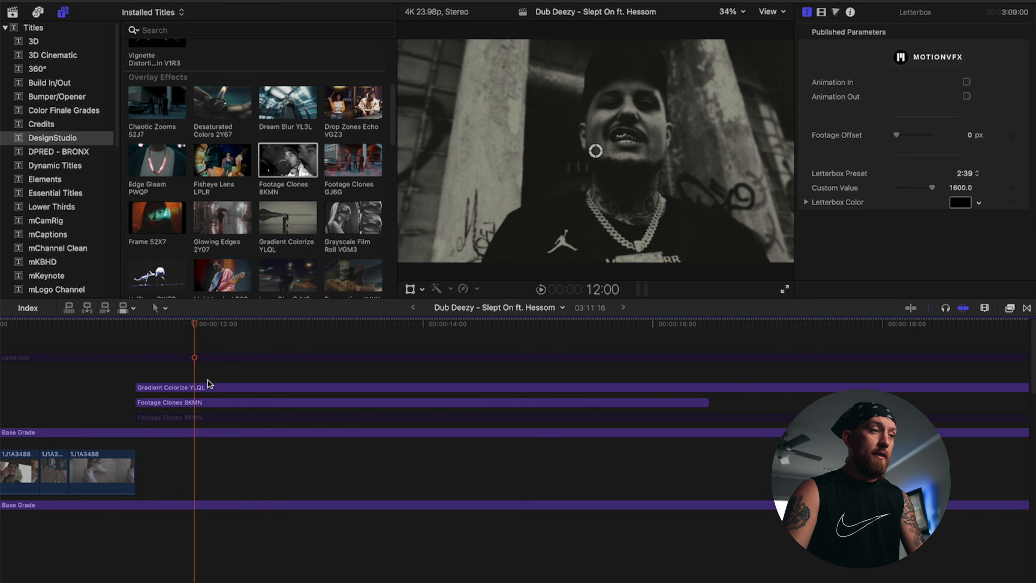
{"action": "left_click", "coordinate": [210, 384]}
{"action": "key", "text": "v"}
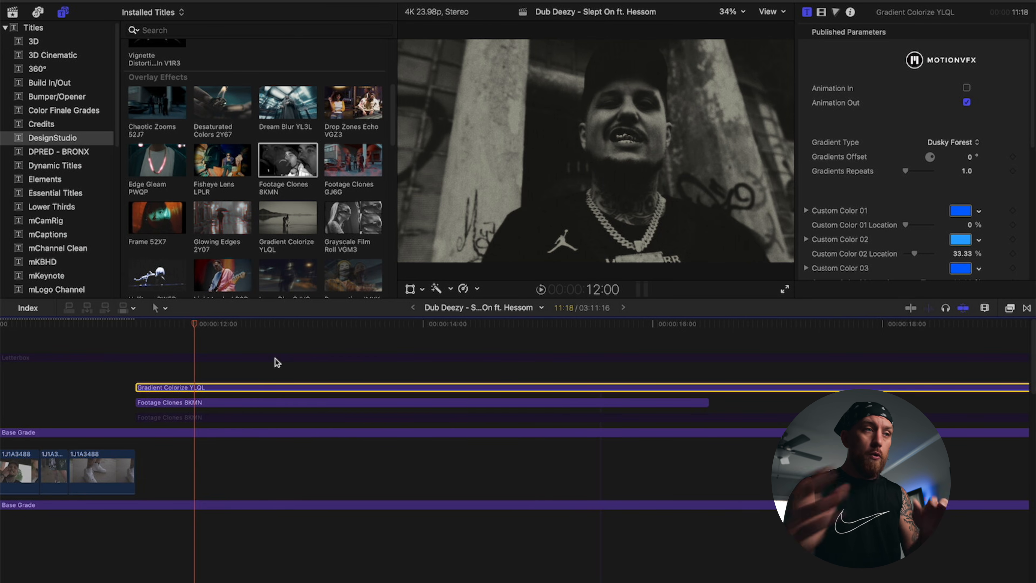
Step: Play the intro to check the look, then shift the Footage Clones clip slightly later
{"action": "left_click", "coordinate": [68, 357]}
{"action": "key", "text": "space"}
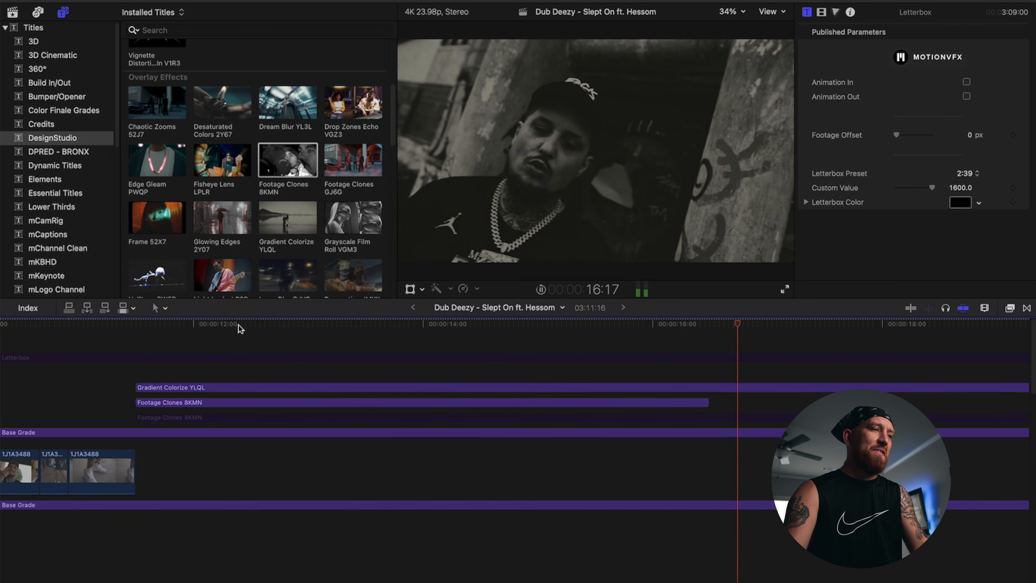
{"action": "left_click", "coordinate": [108, 339]}
{"action": "left_click_drag", "start_coordinate": [192, 402], "coordinate": [216, 388]}
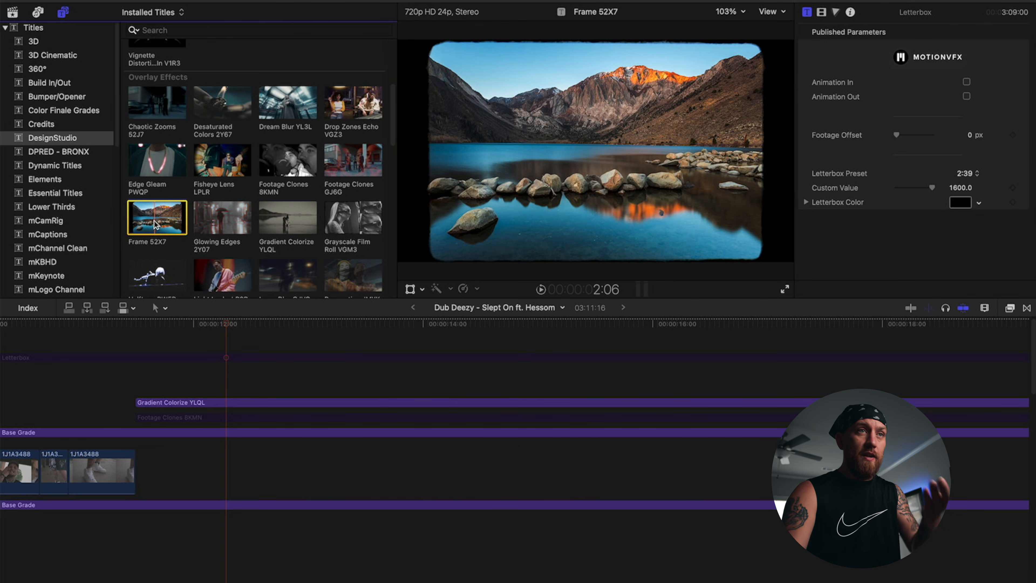
Step: Switch the Footage Clones 8KMN effect clip back on
{"action": "scroll", "coordinate": [303, 192], "scroll_direction": "down", "scroll_amount": 3}
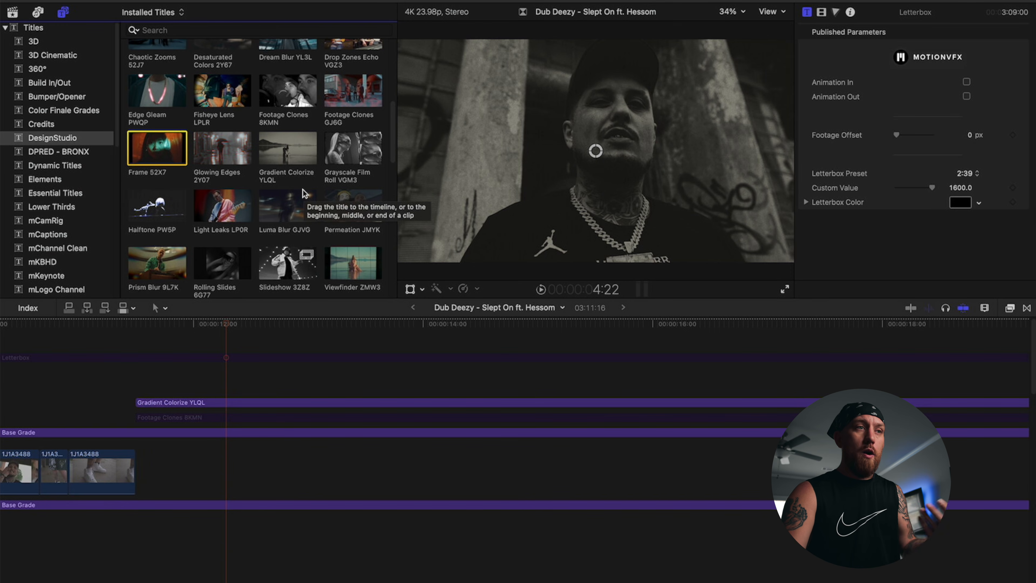
{"action": "scroll", "coordinate": [299, 195], "scroll_direction": "down", "scroll_amount": 2}
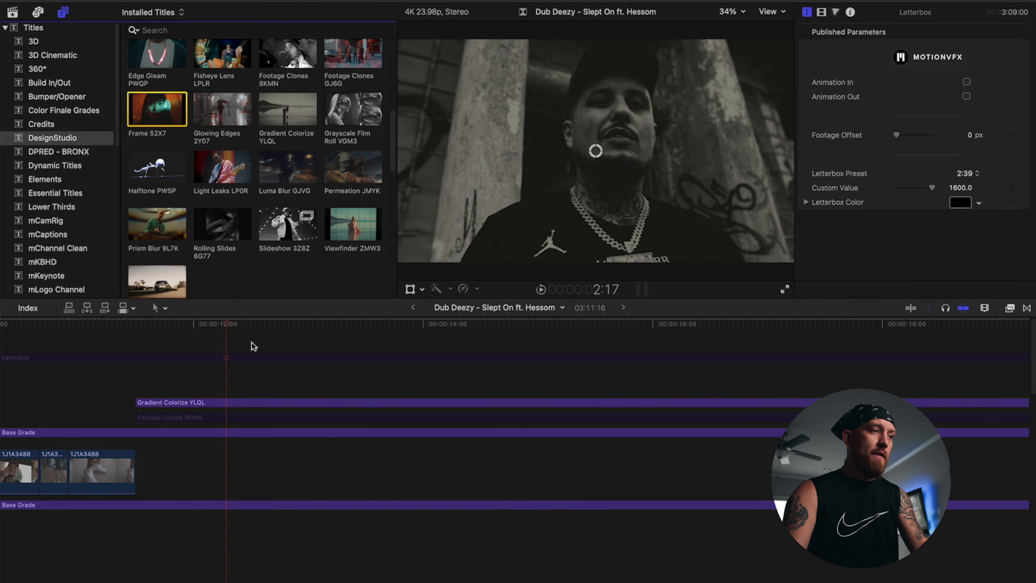
{"action": "left_click", "coordinate": [185, 340]}
{"action": "left_click", "coordinate": [204, 419]}
{"action": "key", "text": "v"}
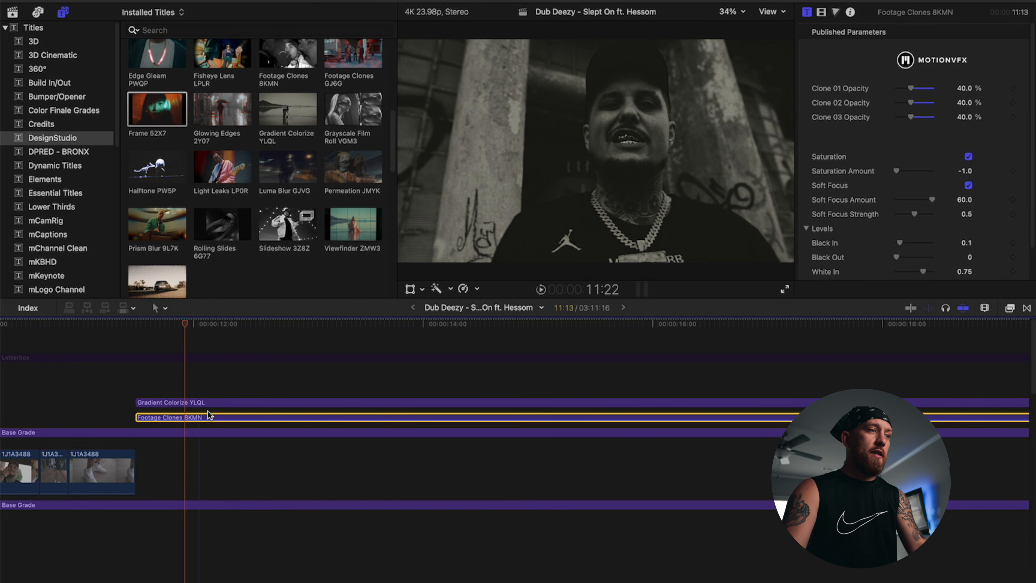
Step: Re-enable the Letterbox adjustment clip and play the video from the beginning
{"action": "scroll", "coordinate": [208, 407], "scroll_direction": "left", "scroll_amount": 10}
{"action": "scroll", "coordinate": [243, 379], "scroll_direction": "left", "scroll_amount": 10}
{"action": "left_click", "coordinate": [183, 371]}
{"action": "left_click", "coordinate": [181, 359]}
{"action": "key", "text": "v"}
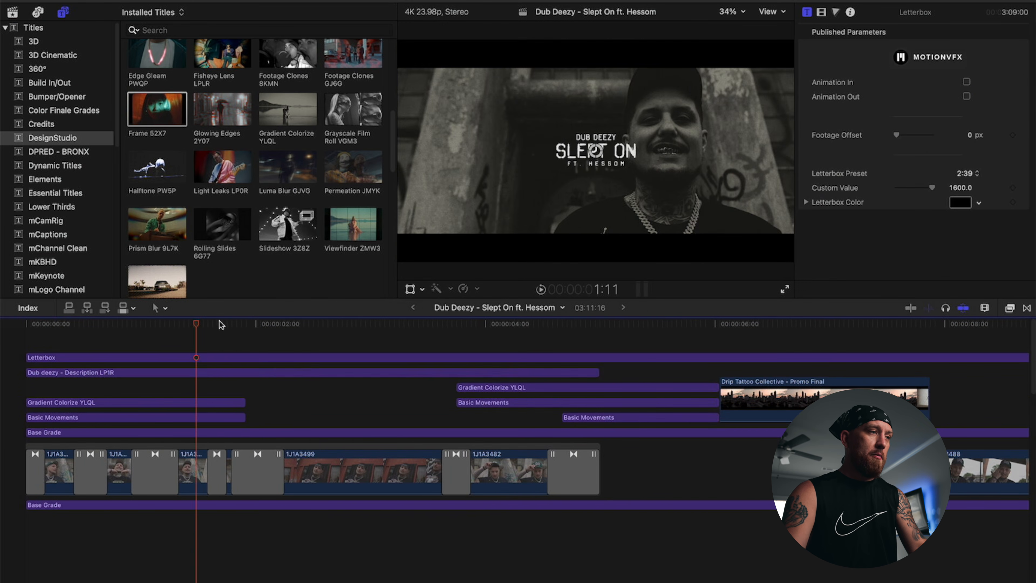
{"action": "key", "text": "Home"}
{"action": "key", "text": "space"}
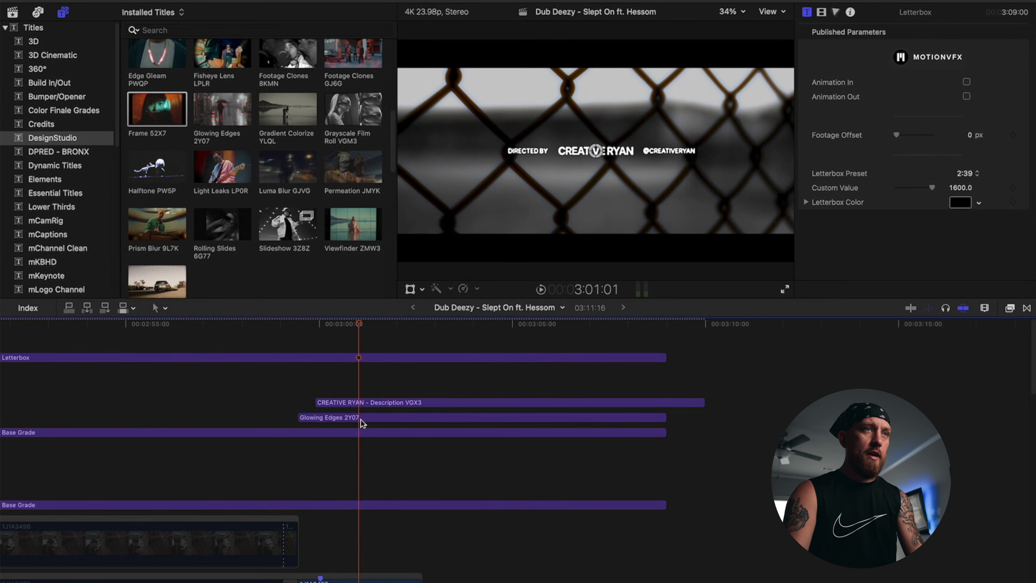
Step: Switch off the Glowing Edges 2Y07 effect and play the Directed By end credit
{"action": "left_click", "coordinate": [380, 418]}
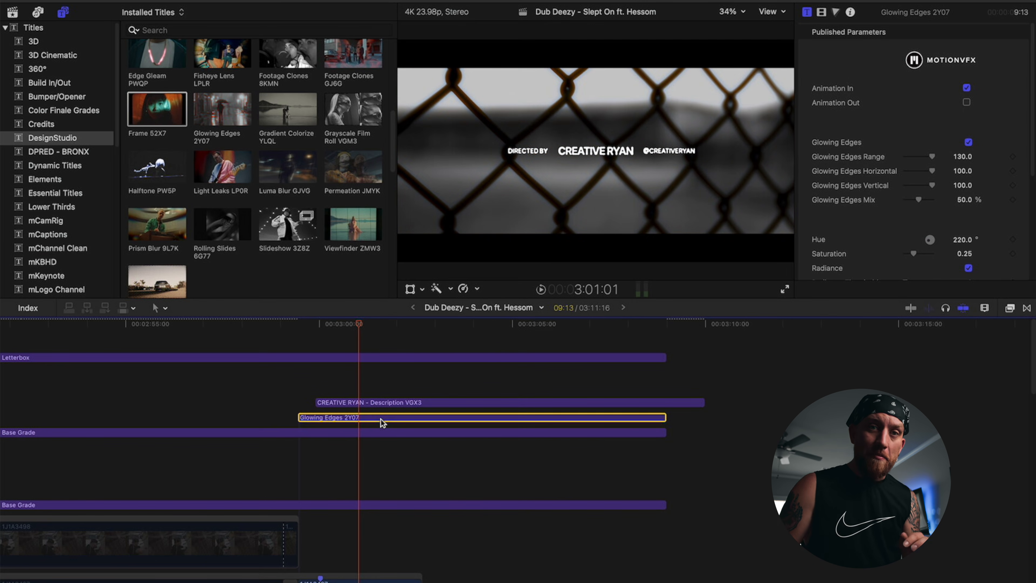
{"action": "key", "text": "v"}
{"action": "key", "text": "v"}
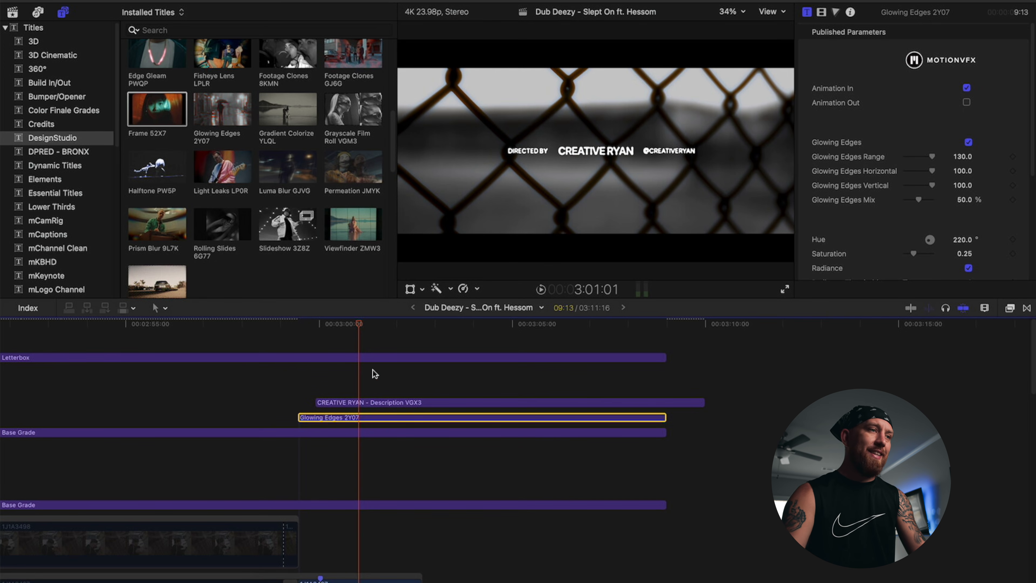
{"action": "left_click", "coordinate": [297, 340]}
{"action": "key", "text": "space"}
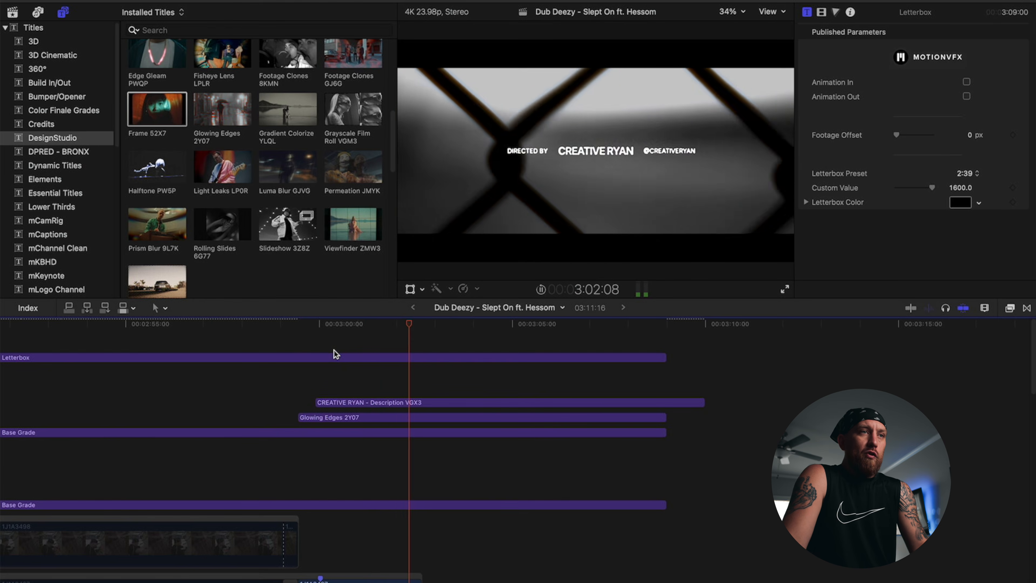
Step: Replay the credit several times, then scroll the Titles browser to the DesignStudio Description titles
{"action": "left_click", "coordinate": [320, 343]}
{"action": "left_click", "coordinate": [292, 332]}
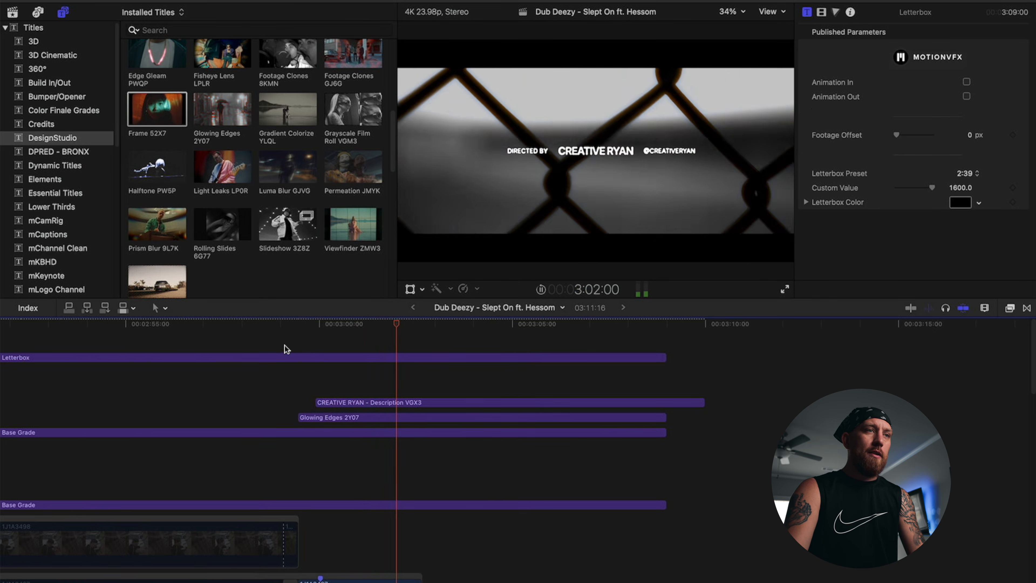
{"action": "left_click", "coordinate": [284, 344]}
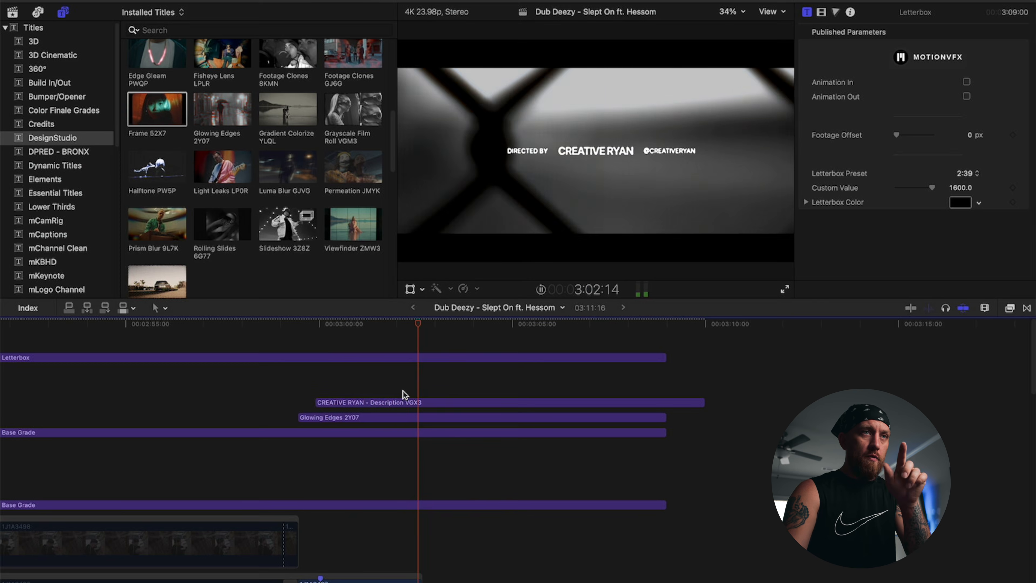
{"action": "left_click", "coordinate": [325, 332]}
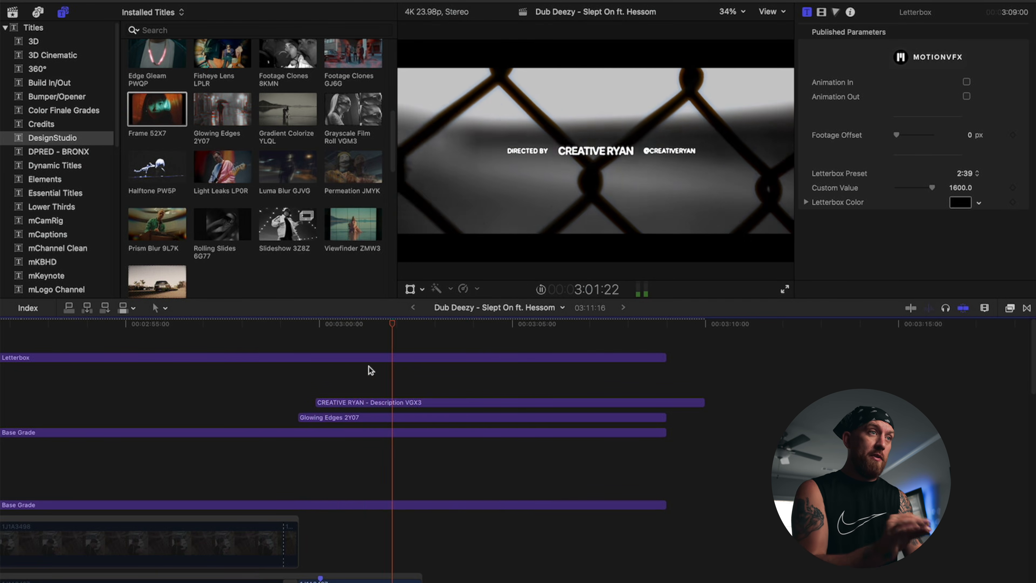
{"action": "scroll", "coordinate": [263, 197], "scroll_direction": "down", "scroll_amount": 10}
{"action": "scroll", "coordinate": [265, 196], "scroll_direction": "down", "scroll_amount": 1}
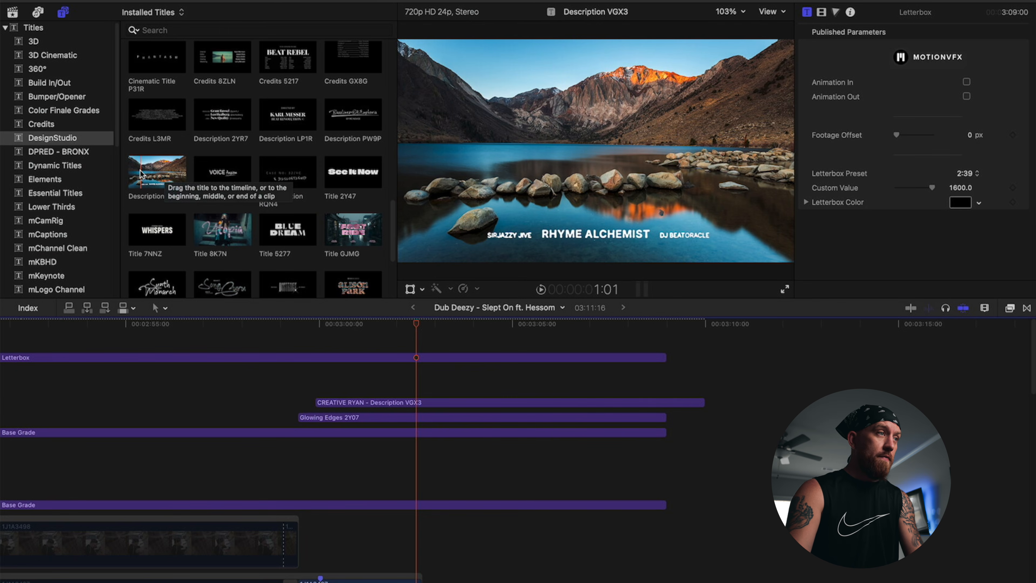
Step: Place Description VGX3 above the end credit, disable the CREATIVE RYAN title, and play it back
{"action": "left_click_drag", "start_coordinate": [145, 174], "coordinate": [318, 384]}
{"action": "left_click", "coordinate": [307, 340]}
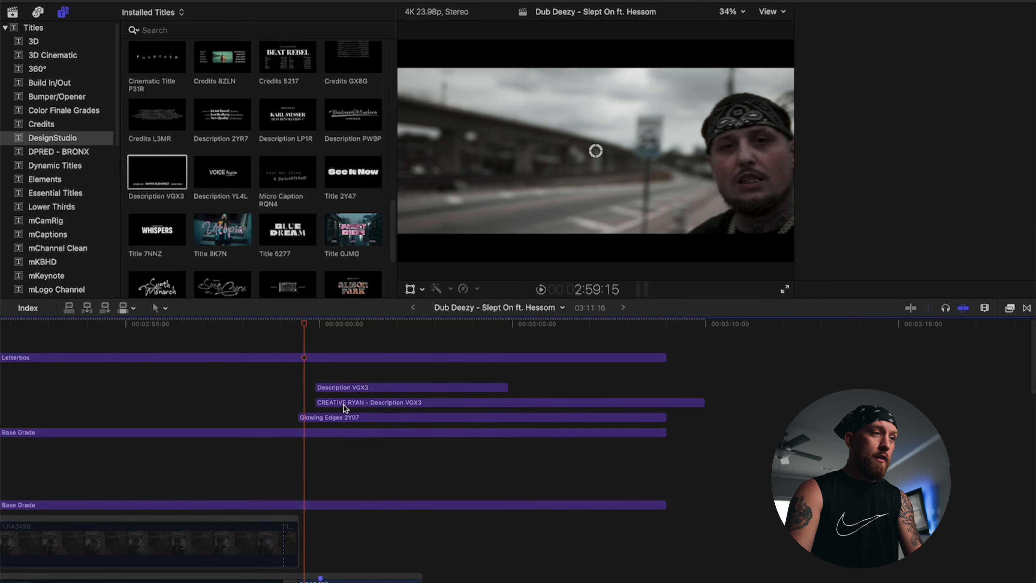
{"action": "left_click", "coordinate": [342, 404]}
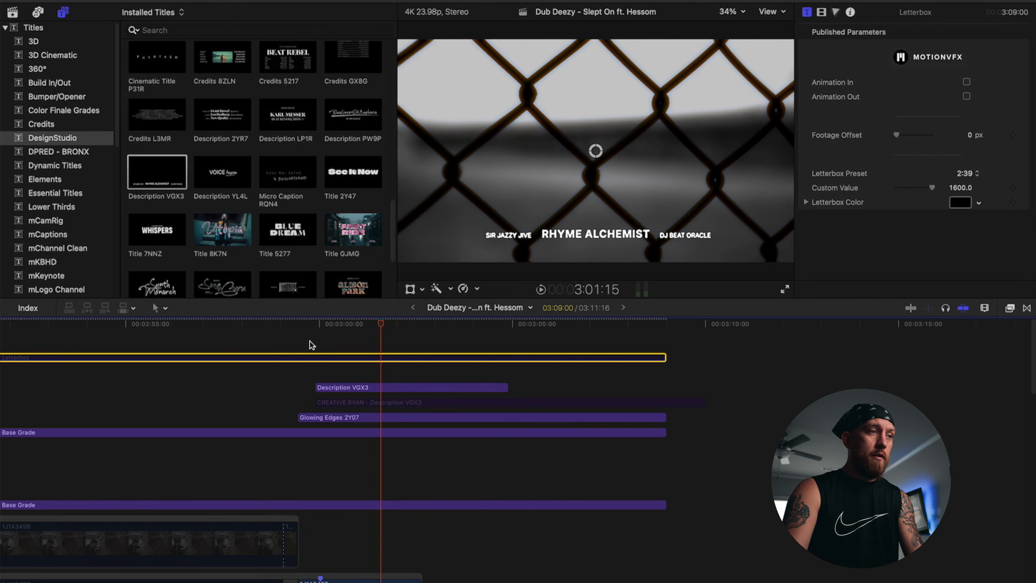
{"action": "left_click", "coordinate": [302, 339]}
{"action": "key", "text": "space"}
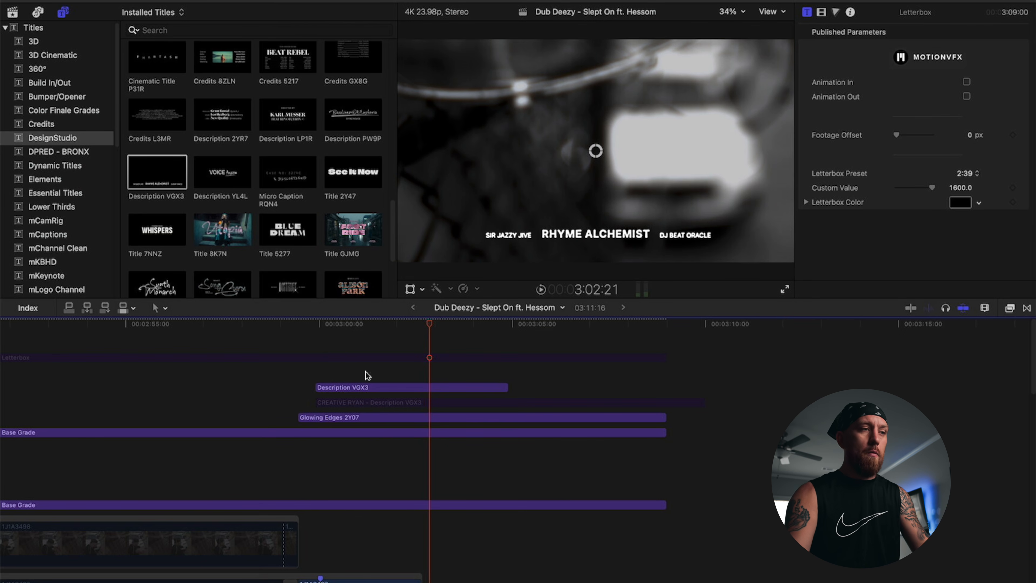
Step: Delete the Description VGX3 title and try nudging the CREATIVE RYAN credit's Content Position X rightward
{"action": "key", "text": "Delete"}
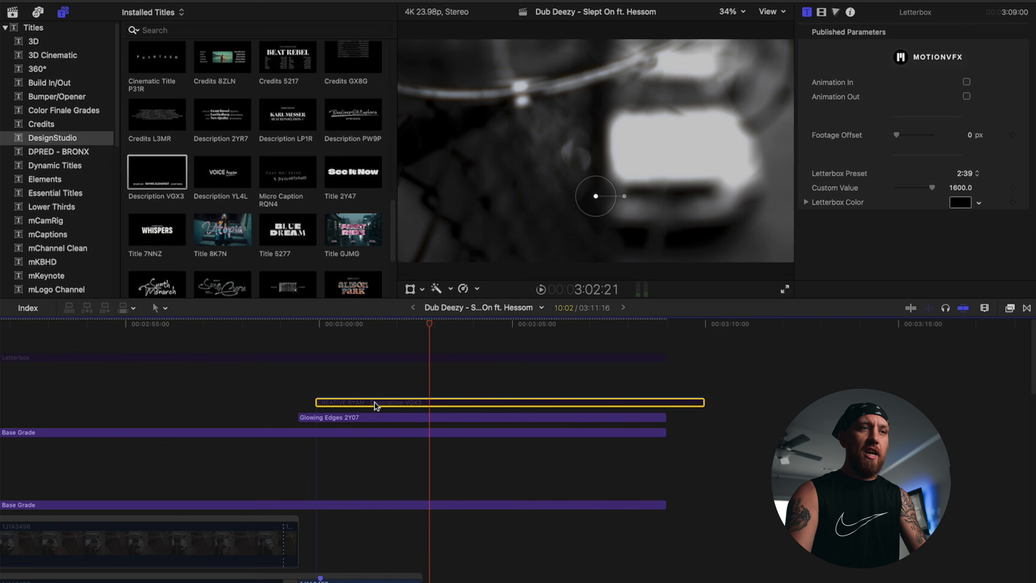
{"action": "scroll", "coordinate": [906, 186], "scroll_direction": "down", "scroll_amount": 1}
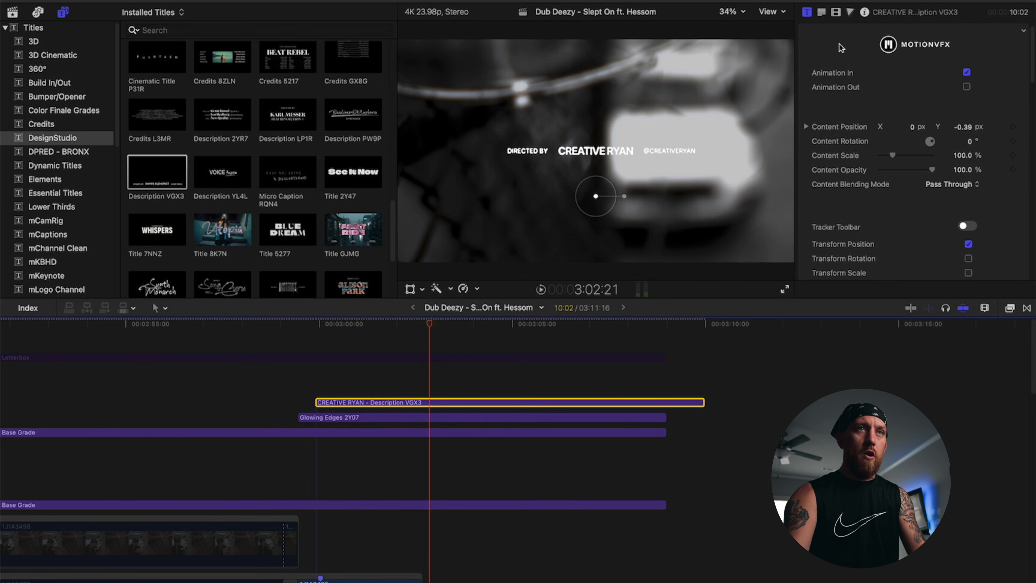
{"action": "left_click", "coordinate": [820, 11]}
{"action": "left_click", "coordinate": [807, 12]}
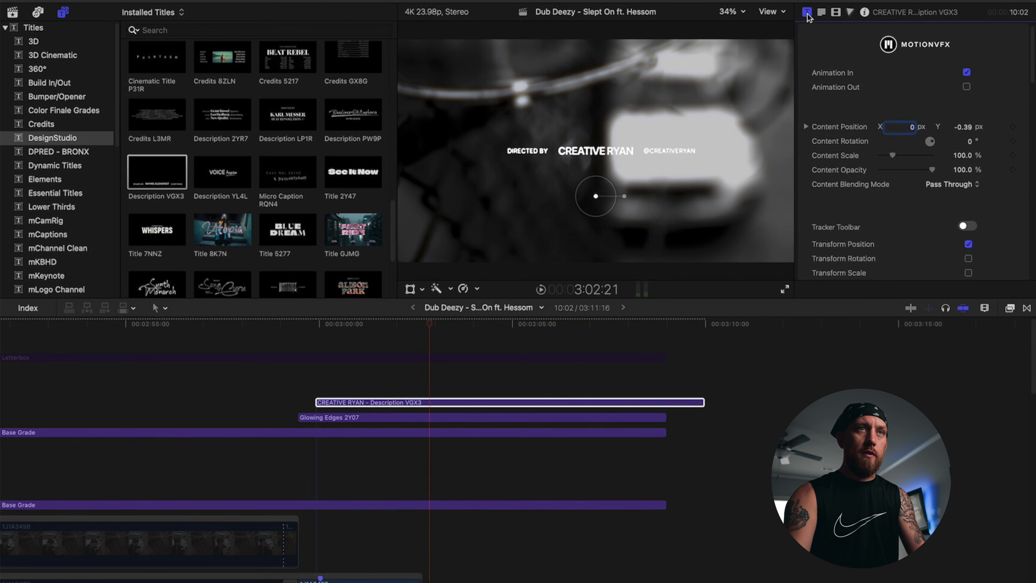
{"action": "scroll", "coordinate": [849, 100], "scroll_direction": "down", "scroll_amount": 4}
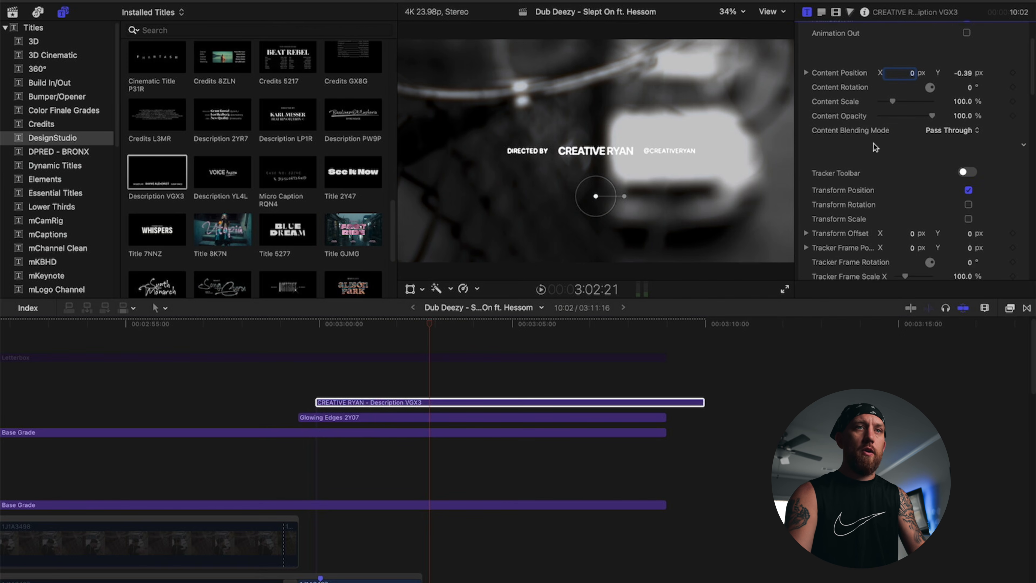
{"action": "scroll", "coordinate": [970, 103], "scroll_direction": "up", "scroll_amount": 5}
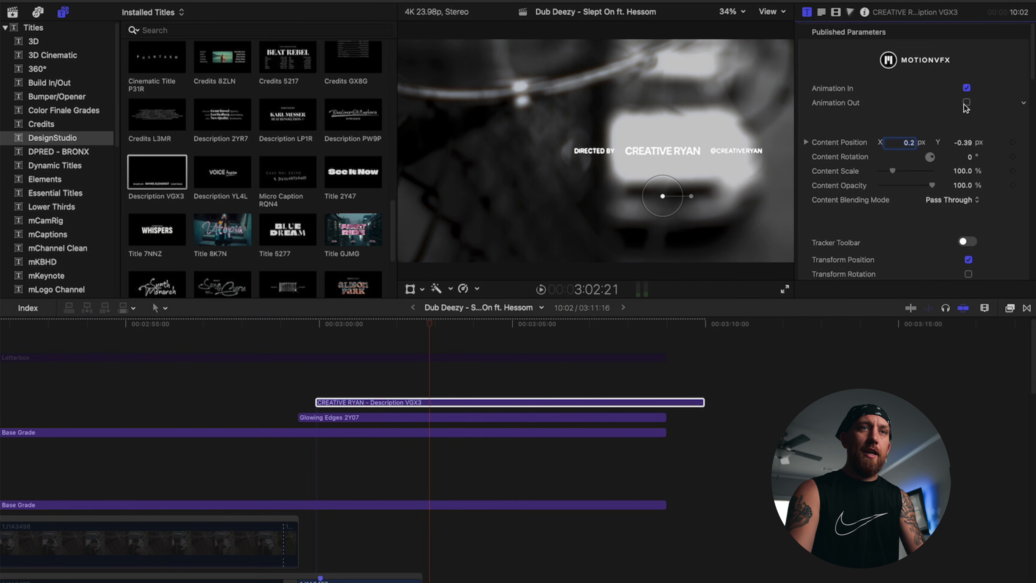
{"action": "scroll", "coordinate": [942, 155], "scroll_direction": "down", "scroll_amount": 2}
{"action": "scroll", "coordinate": [908, 184], "scroll_direction": "down", "scroll_amount": 6}
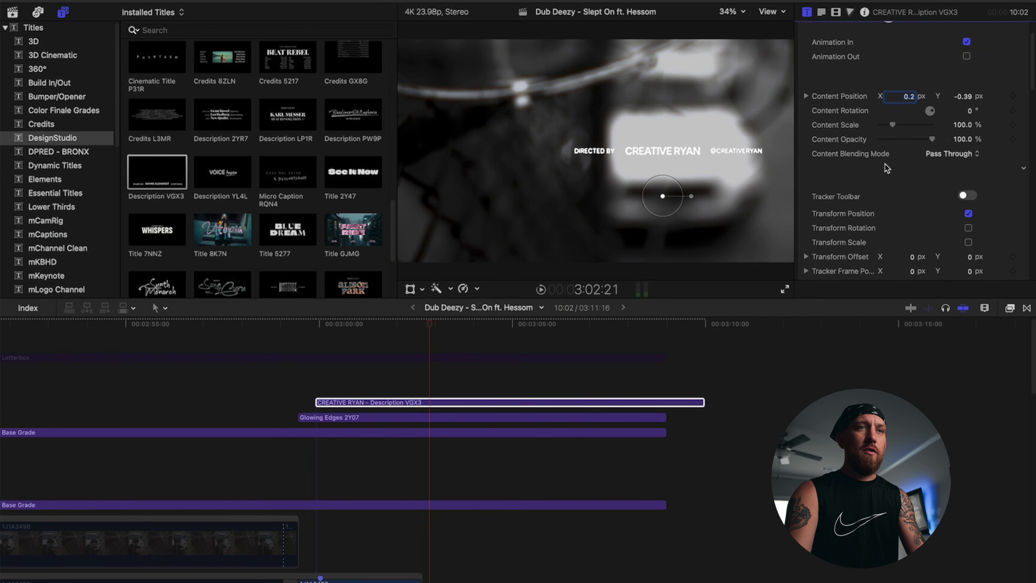
{"action": "scroll", "coordinate": [878, 170], "scroll_direction": "down", "scroll_amount": 10}
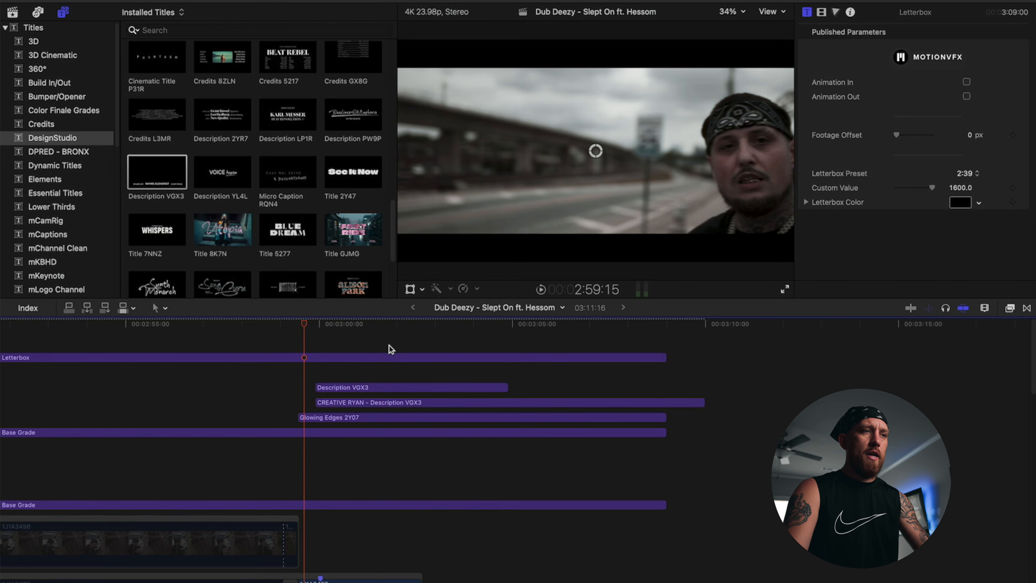
Step: Undo to drop the Description VGX3 title, then replay the Directed By CREATIVE RYAN credit
{"action": "key", "text": "super+z"}
{"action": "left_click_drag", "start_coordinate": [306, 331], "coordinate": [284, 330]}
{"action": "key", "text": "space"}
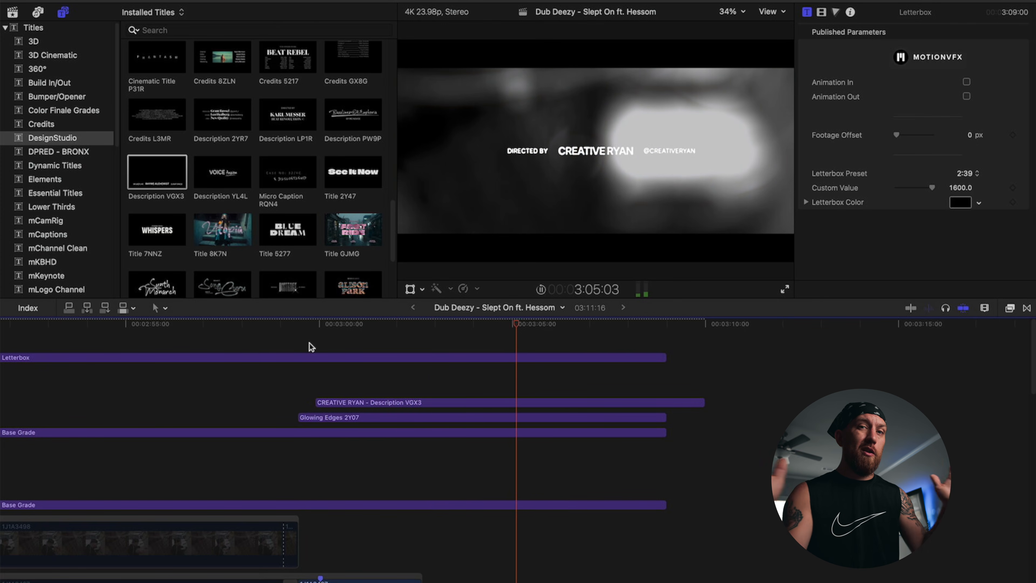
{"action": "left_click", "coordinate": [322, 345]}
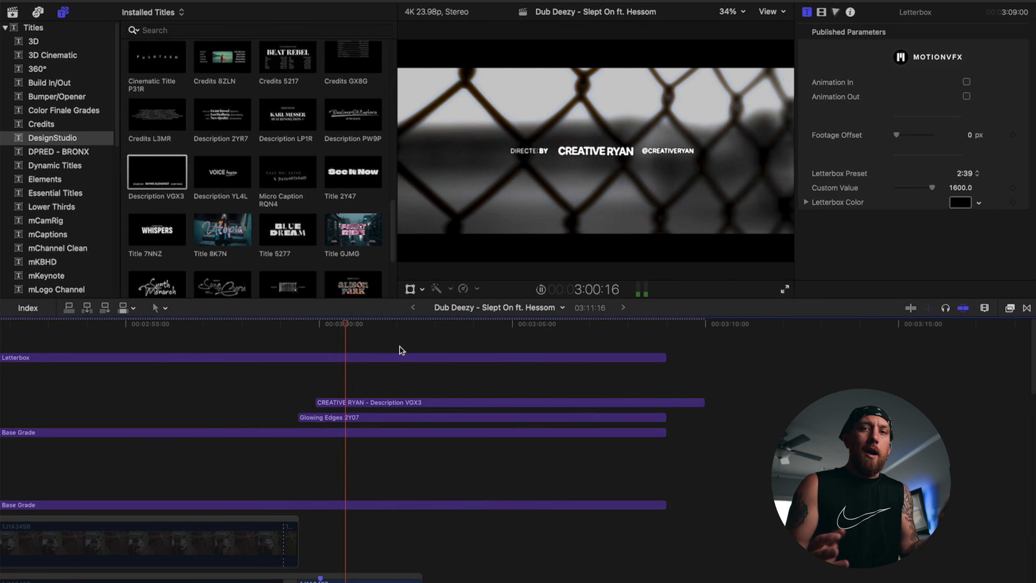